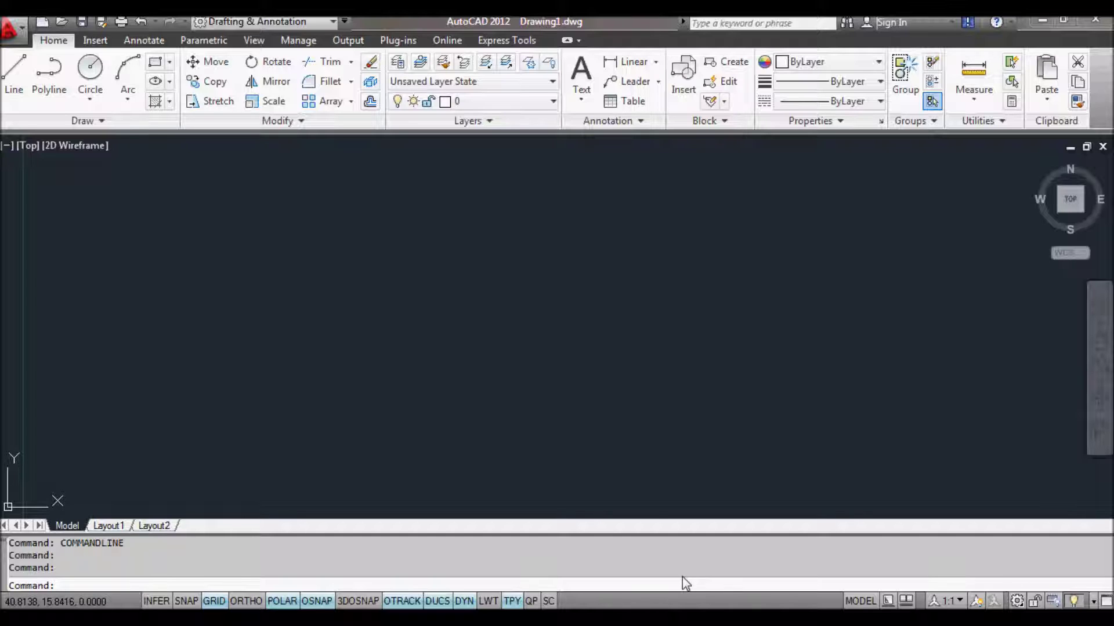
Step: In the Drawing Units dialog, choose Architectural length type with 0'-0 1/2" precision and apply
{"action": "left_click", "coordinate": [17, 33]}
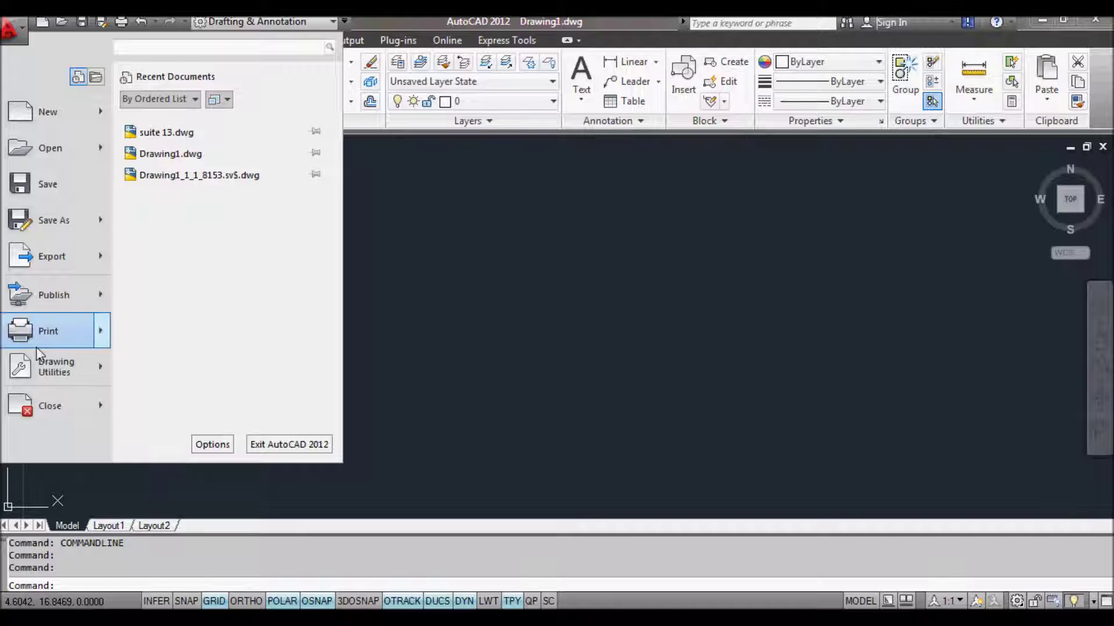
{"action": "left_click", "coordinate": [40, 362]}
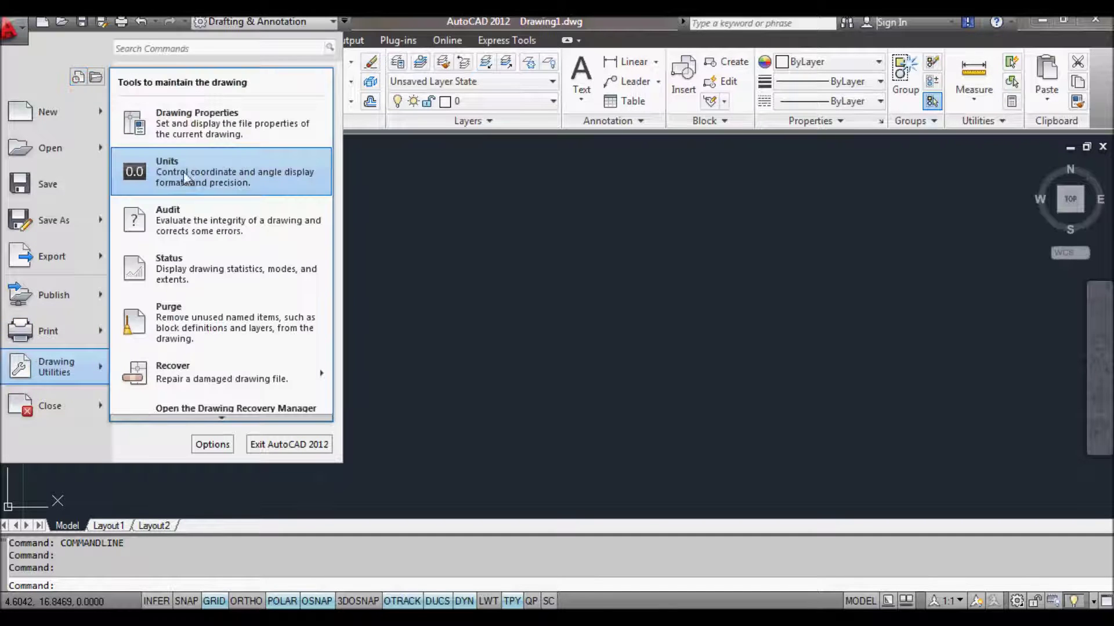
{"action": "left_click", "coordinate": [183, 177]}
{"action": "left_click", "coordinate": [533, 206]}
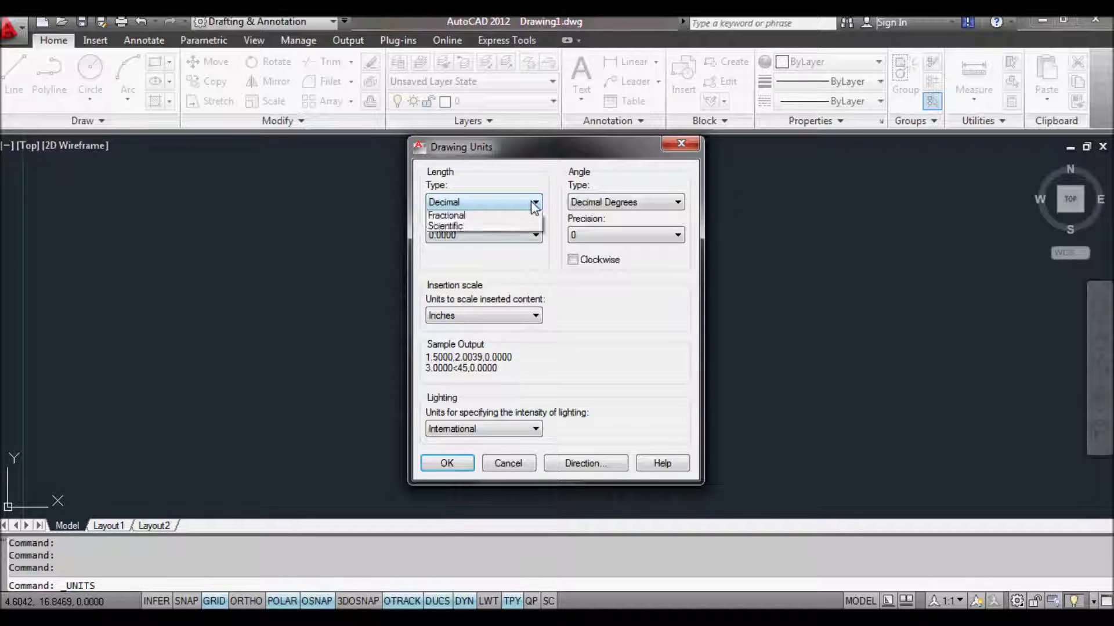
{"action": "left_click", "coordinate": [533, 212]}
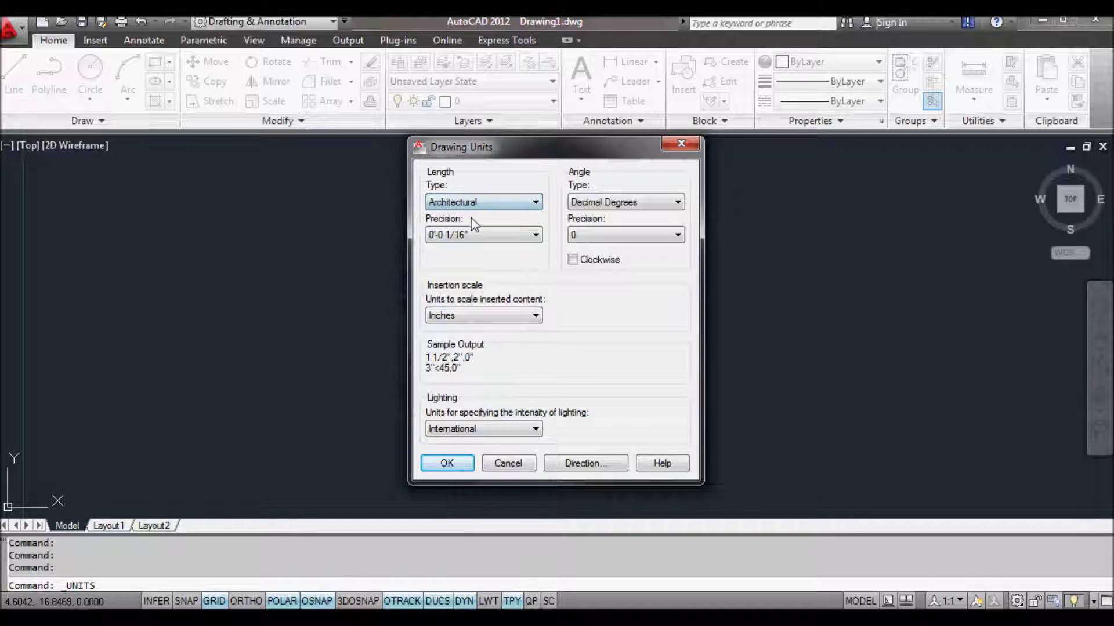
{"action": "left_click", "coordinate": [531, 235]}
{"action": "left_click", "coordinate": [467, 260]}
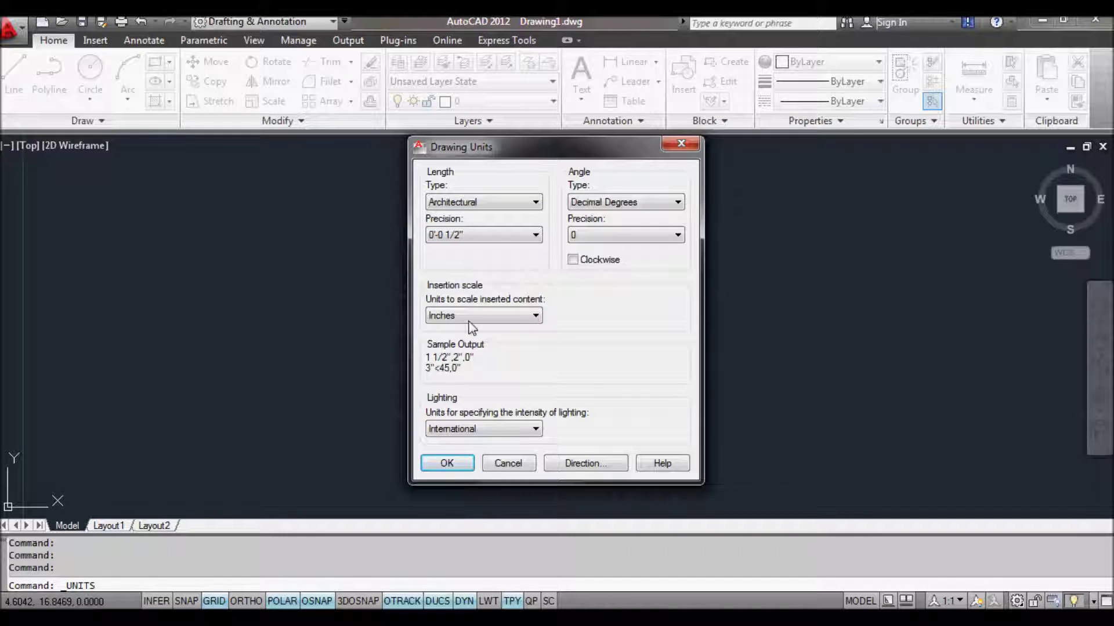
{"action": "mouse_move", "coordinate": [461, 319]}
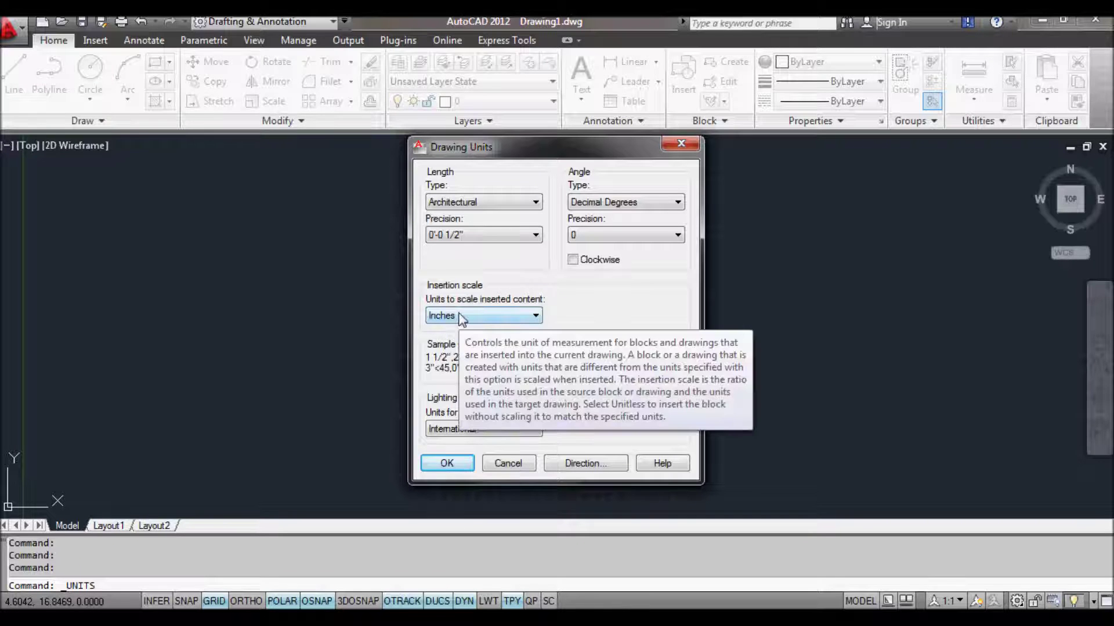
{"action": "left_click", "coordinate": [463, 468]}
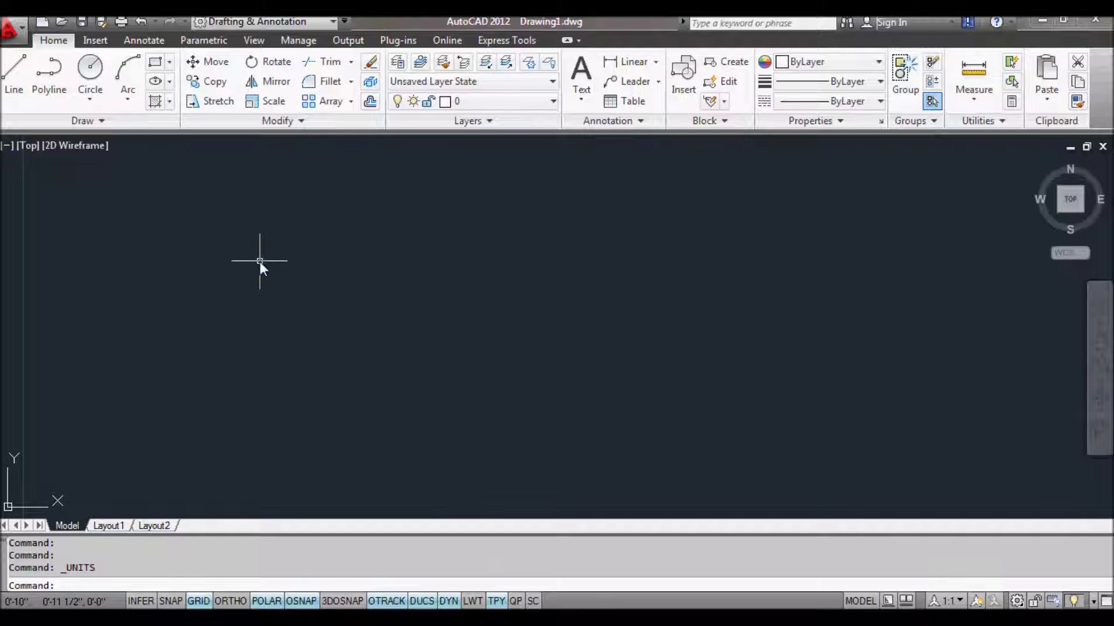
Step: Draw a 30 by 1.5 rectangle for the door panel
{"action": "left_click", "coordinate": [156, 64]}
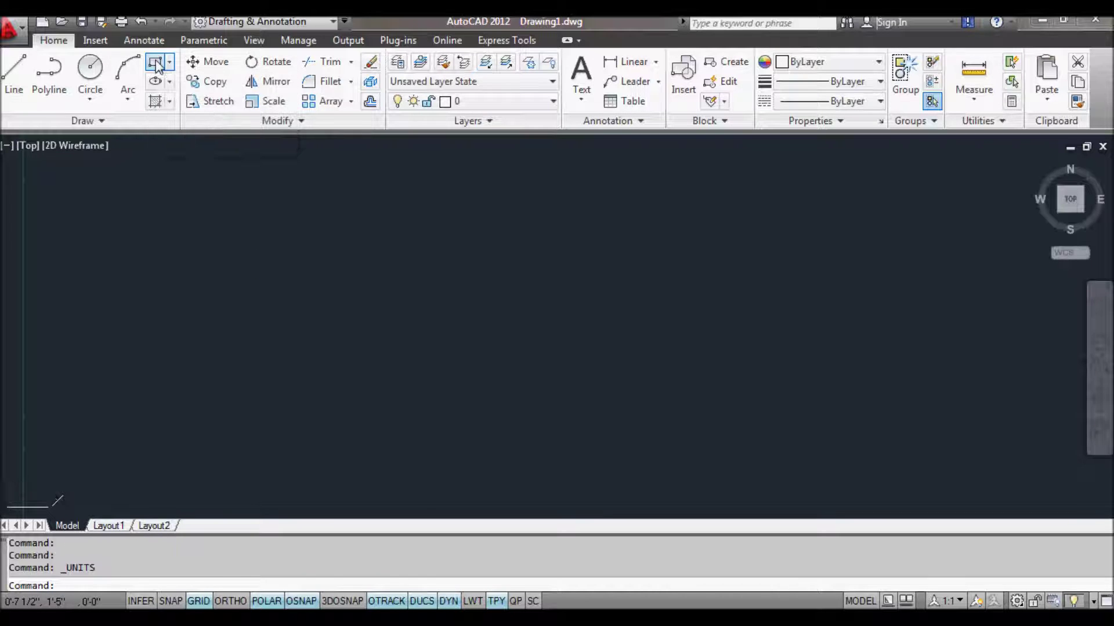
{"action": "left_click", "coordinate": [256, 396]}
{"action": "type", "text": "30"}
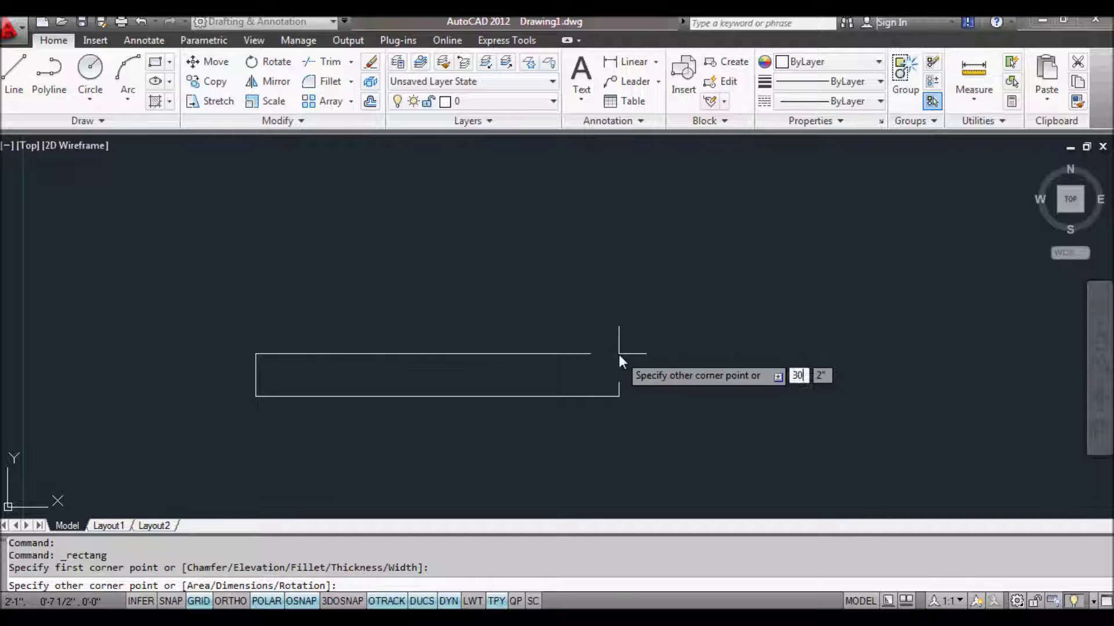
{"action": "key", "text": "Tab"}
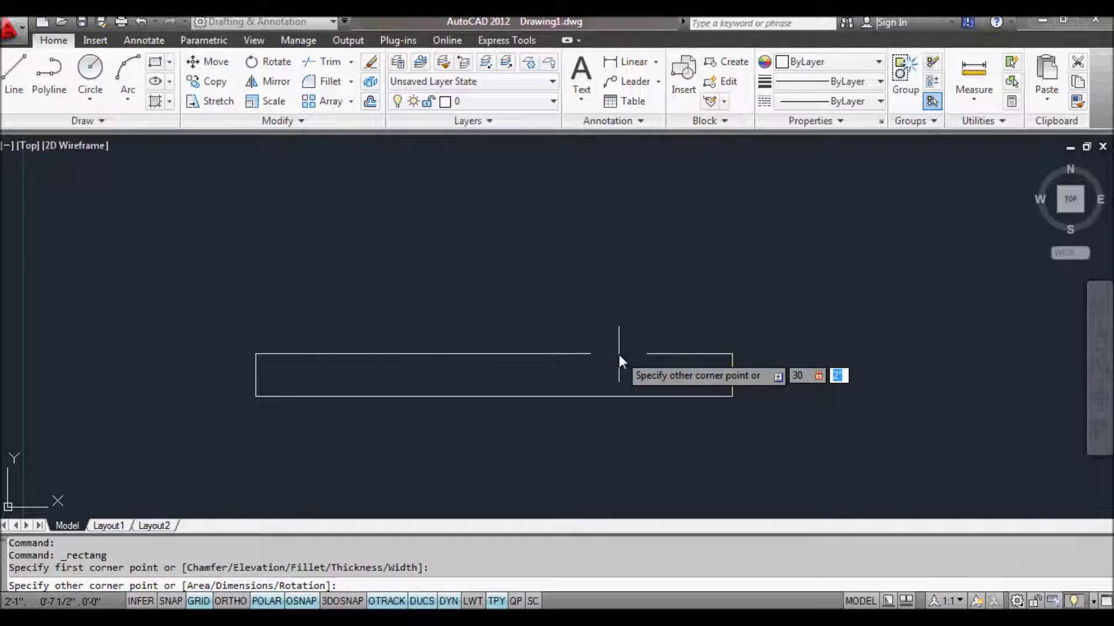
{"action": "type", "text": "1.5"}
{"action": "key", "text": "Return"}
{"action": "scroll", "coordinate": [600, 344], "scroll_direction": "down", "scroll_amount": 5}
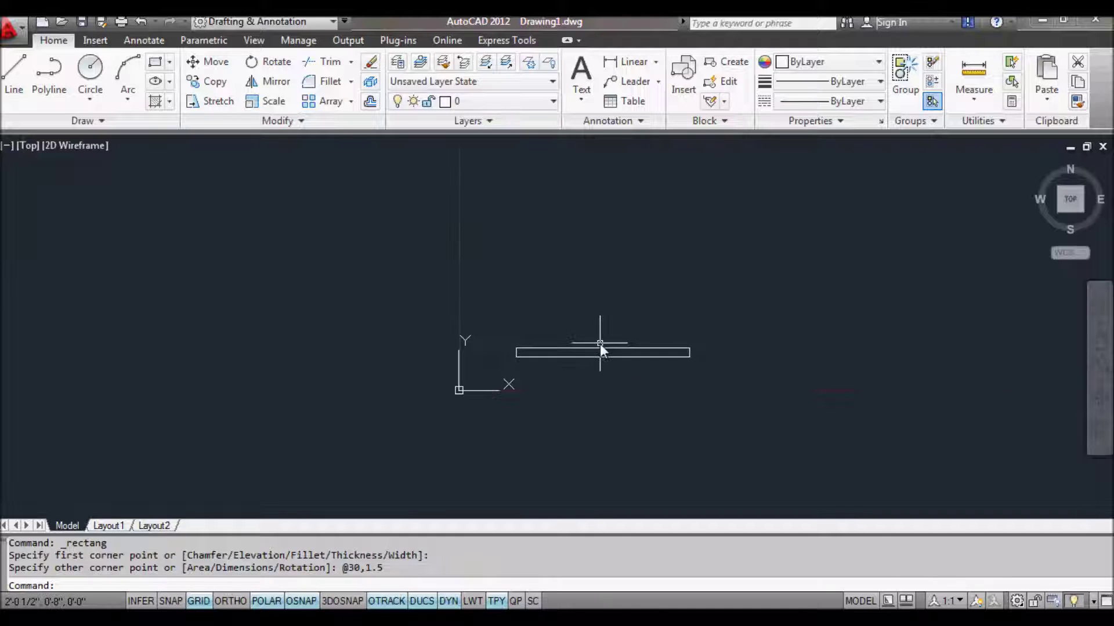
{"action": "scroll", "coordinate": [604, 336], "scroll_direction": "up", "scroll_amount": 2}
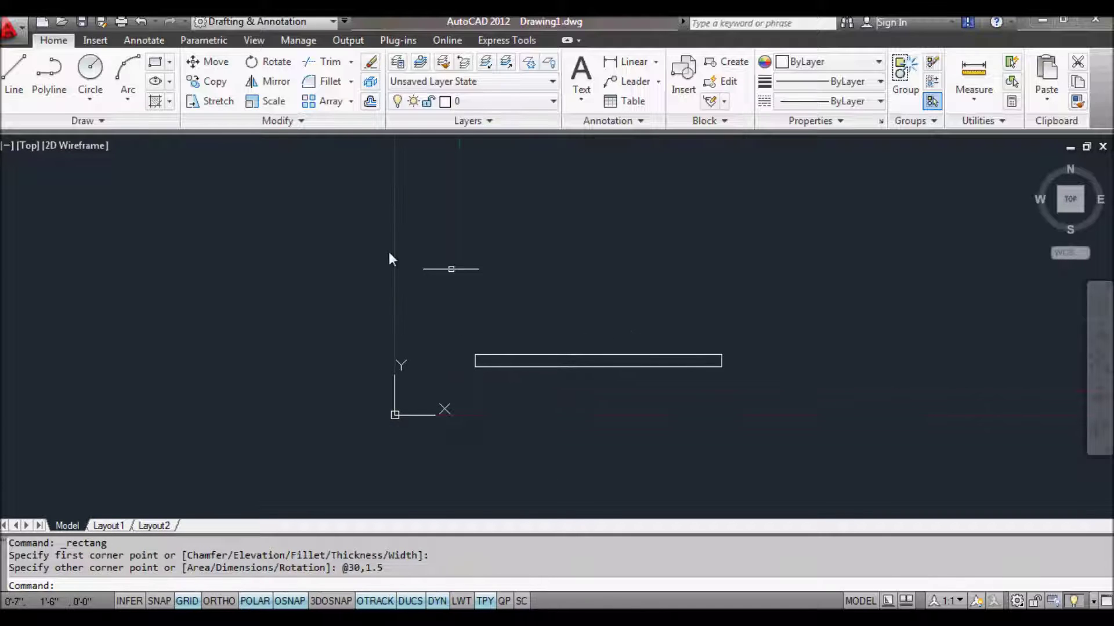
Step: Add a 90° arc centred on the panel's lower-left corner, starting from its lower-right corner
{"action": "left_click", "coordinate": [129, 99]}
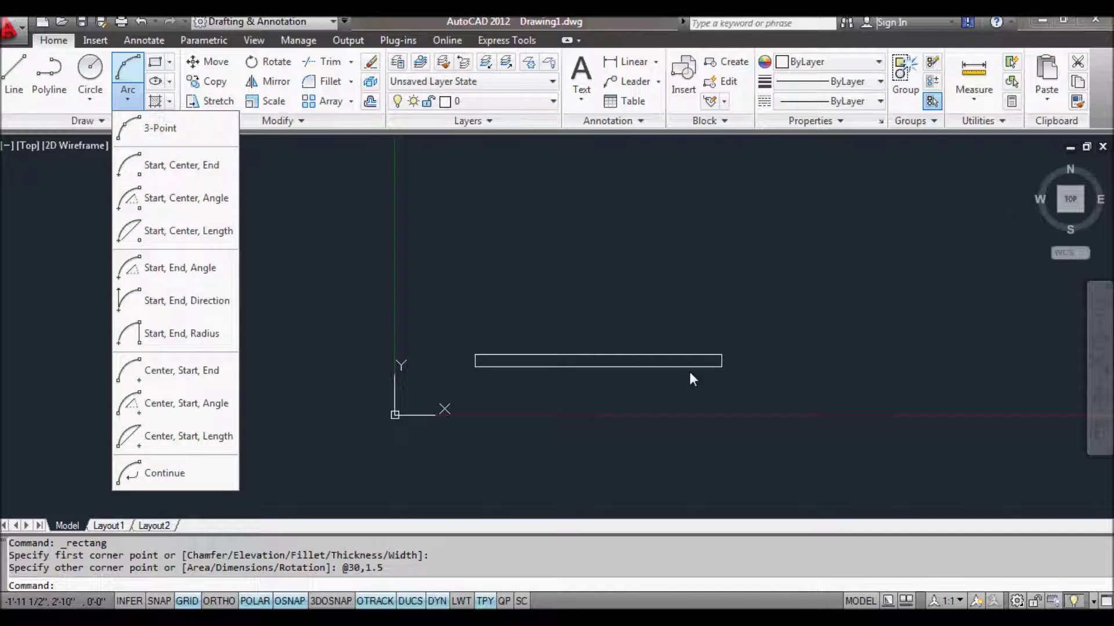
{"action": "left_click", "coordinate": [156, 405]}
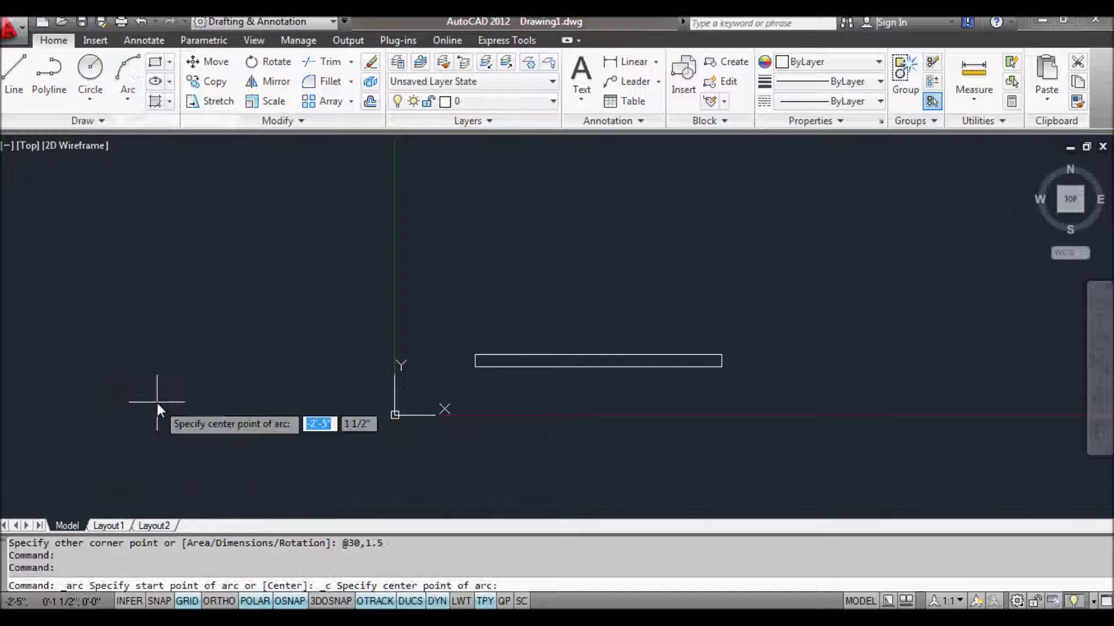
{"action": "left_click", "coordinate": [473, 369]}
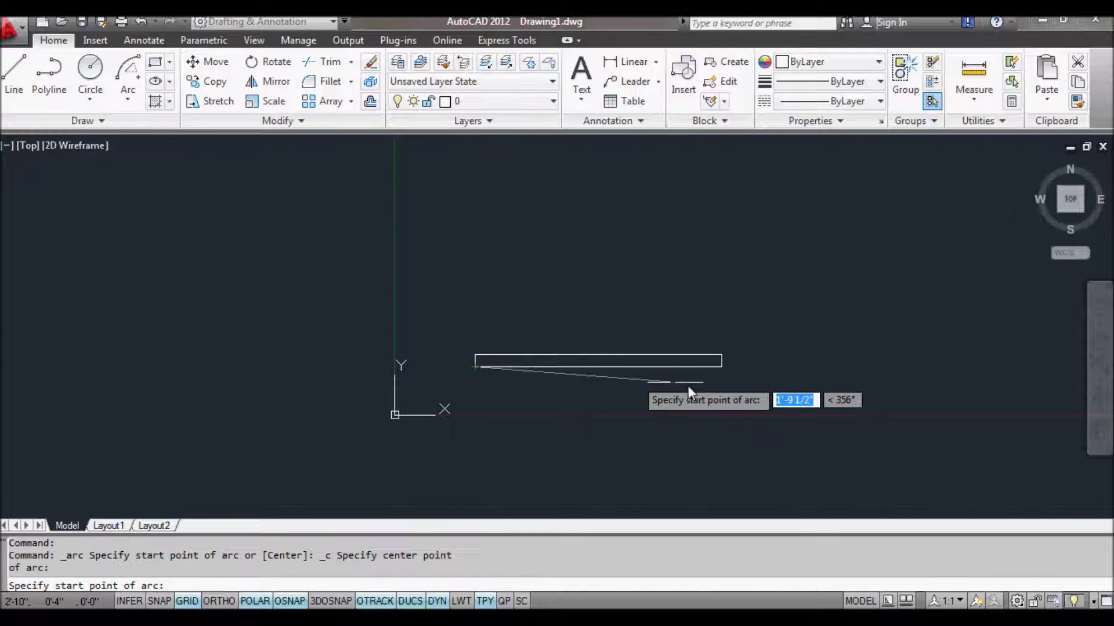
{"action": "left_click", "coordinate": [723, 367]}
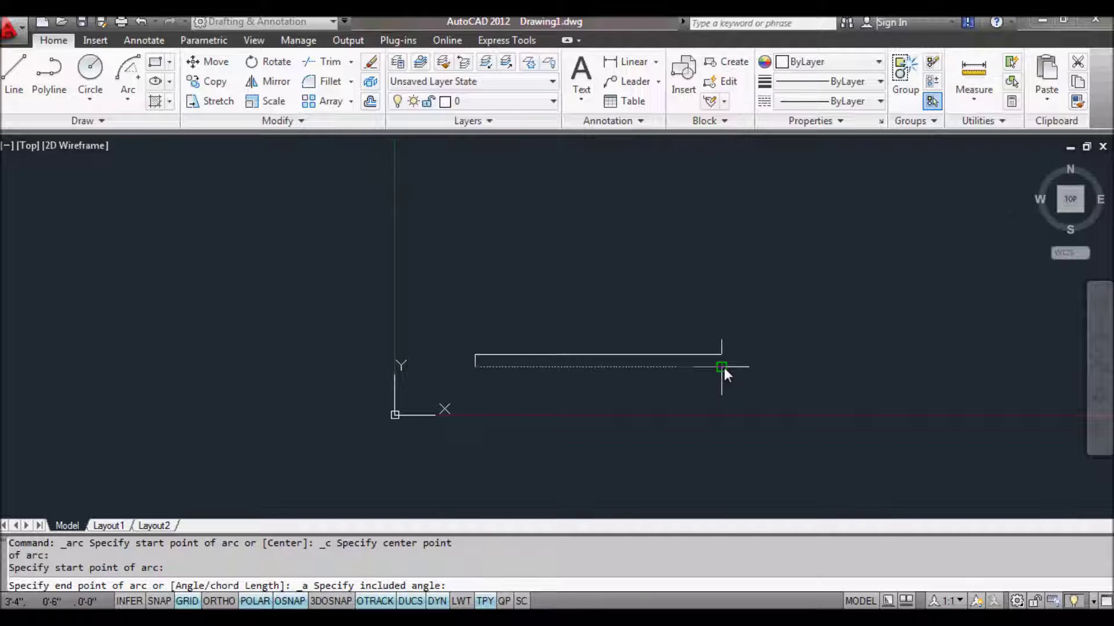
{"action": "left_click", "coordinate": [474, 240]}
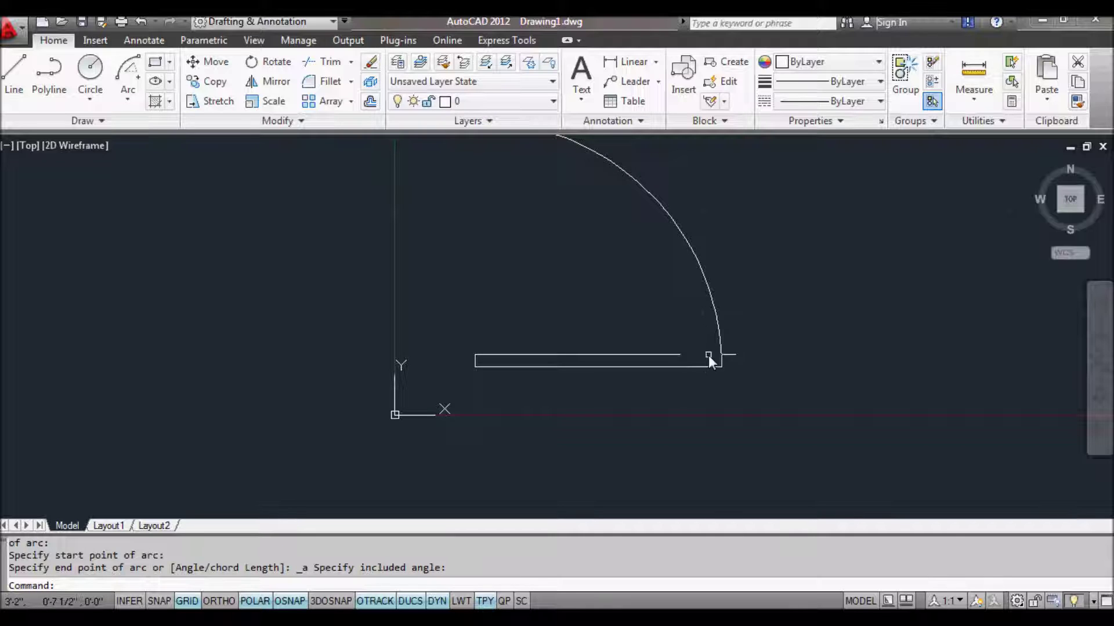
{"action": "scroll", "coordinate": [729, 356], "scroll_direction": "up", "scroll_amount": 8}
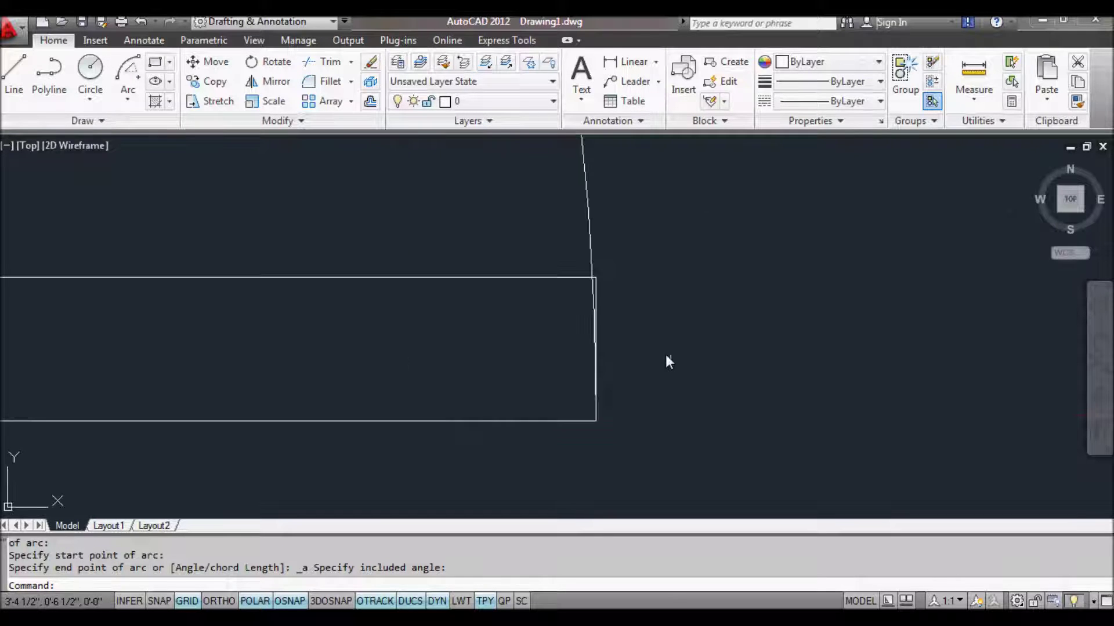
{"action": "scroll", "coordinate": [566, 309], "scroll_direction": "up", "scroll_amount": 2}
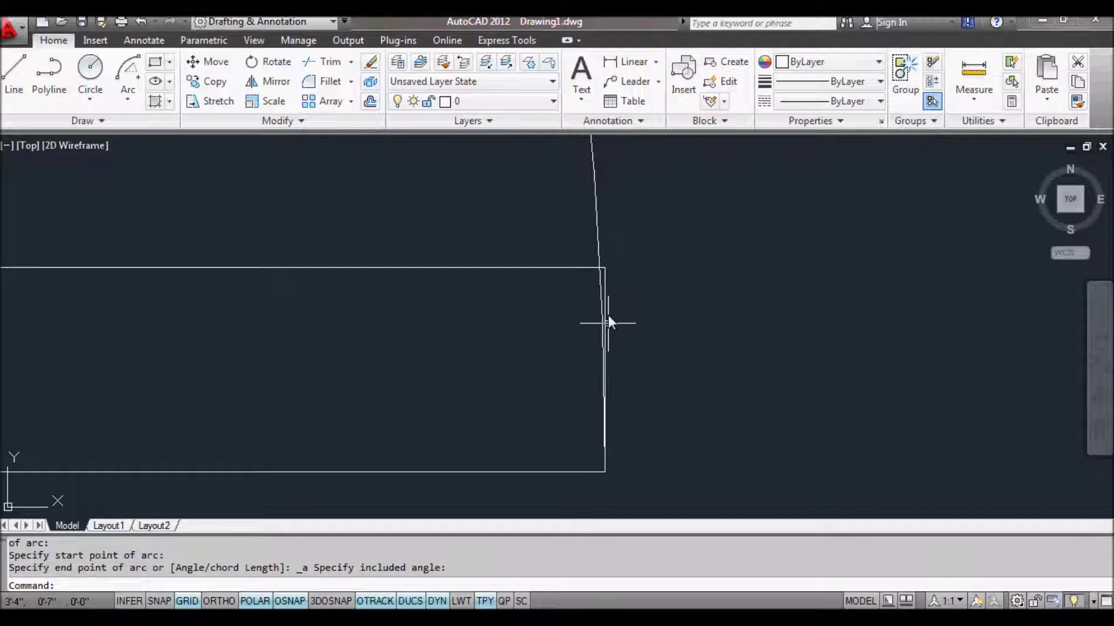
{"action": "scroll", "coordinate": [336, 293], "scroll_direction": "down", "scroll_amount": 3}
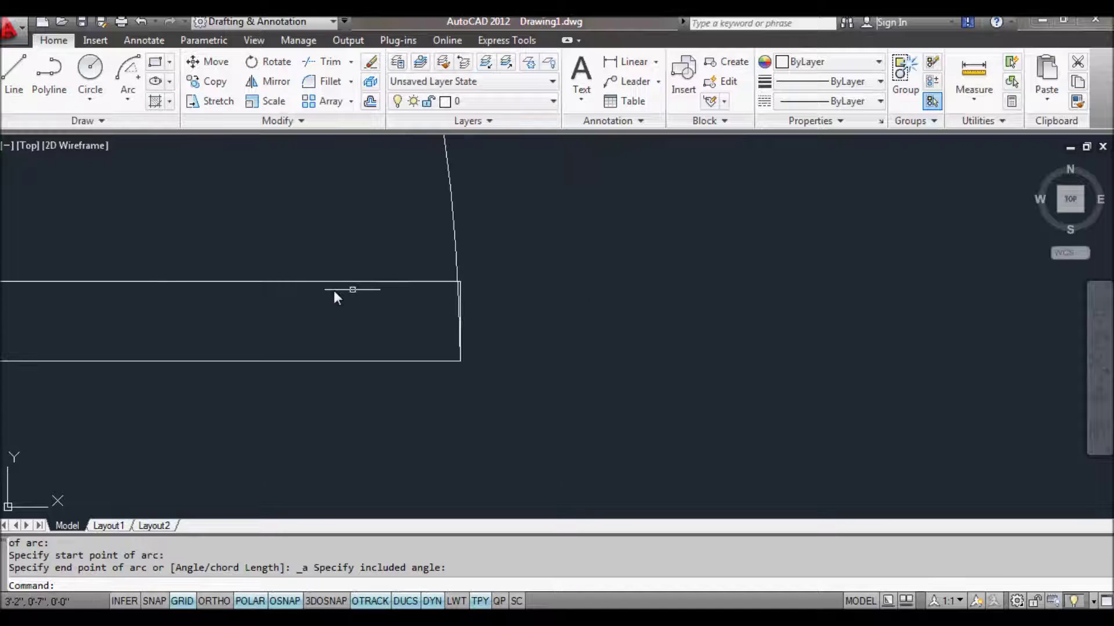
{"action": "scroll", "coordinate": [333, 290], "scroll_direction": "down", "scroll_amount": 1}
{"action": "middle_click_drag", "start_coordinate": [273, 293], "coordinate": [635, 385]}
{"action": "scroll", "coordinate": [489, 298], "scroll_direction": "down", "scroll_amount": 3}
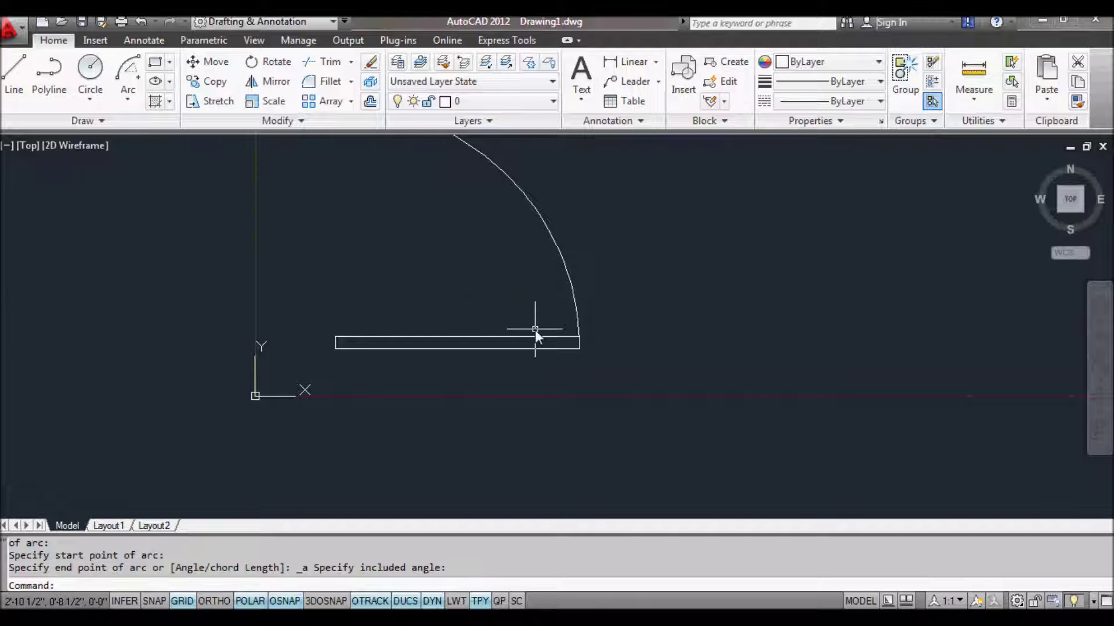
Step: Make the rectangle and arc a block named 'dynamic door', based at the lower-left corner, opened for editing
{"action": "left_click", "coordinate": [638, 404]}
{"action": "left_click", "coordinate": [503, 237]}
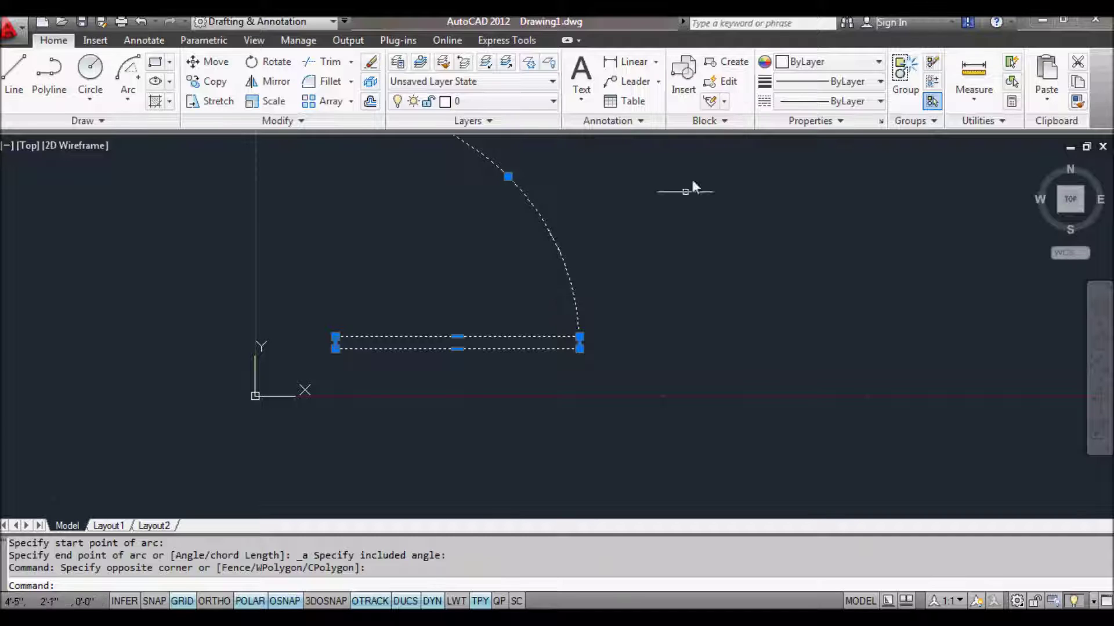
{"action": "left_click", "coordinate": [728, 67]}
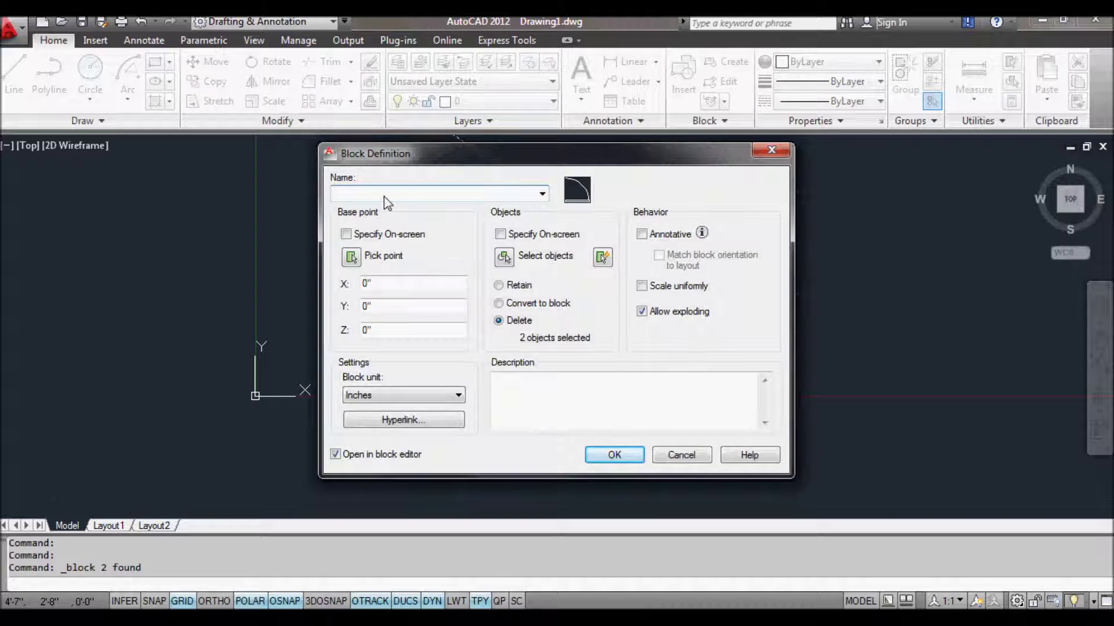
{"action": "type", "text": "dynamic door"}
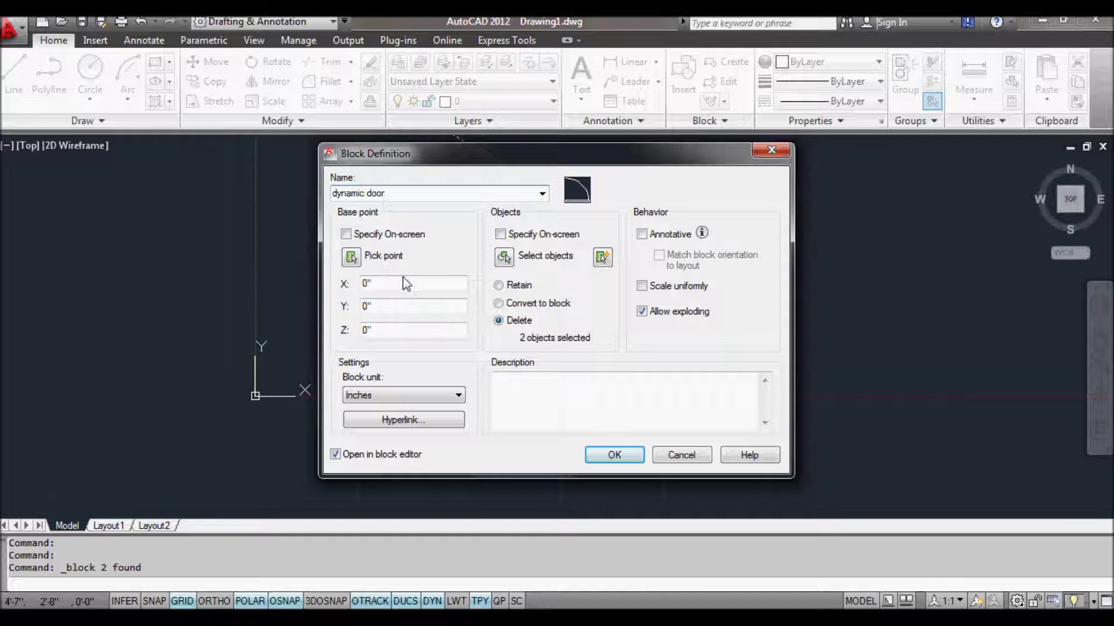
{"action": "left_click", "coordinate": [351, 257]}
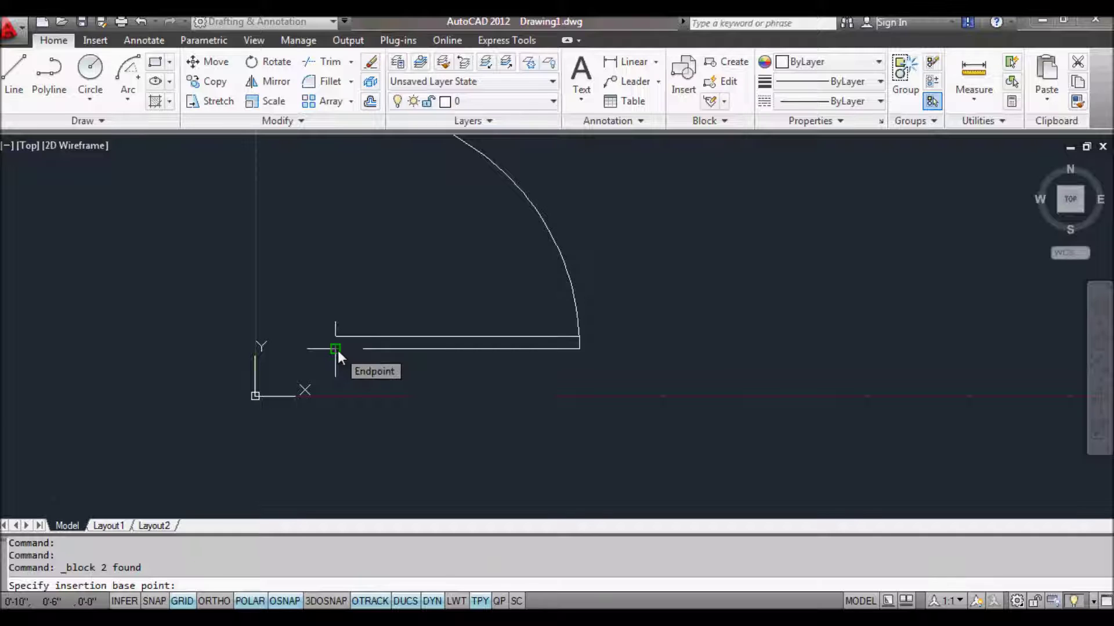
{"action": "left_click", "coordinate": [338, 350]}
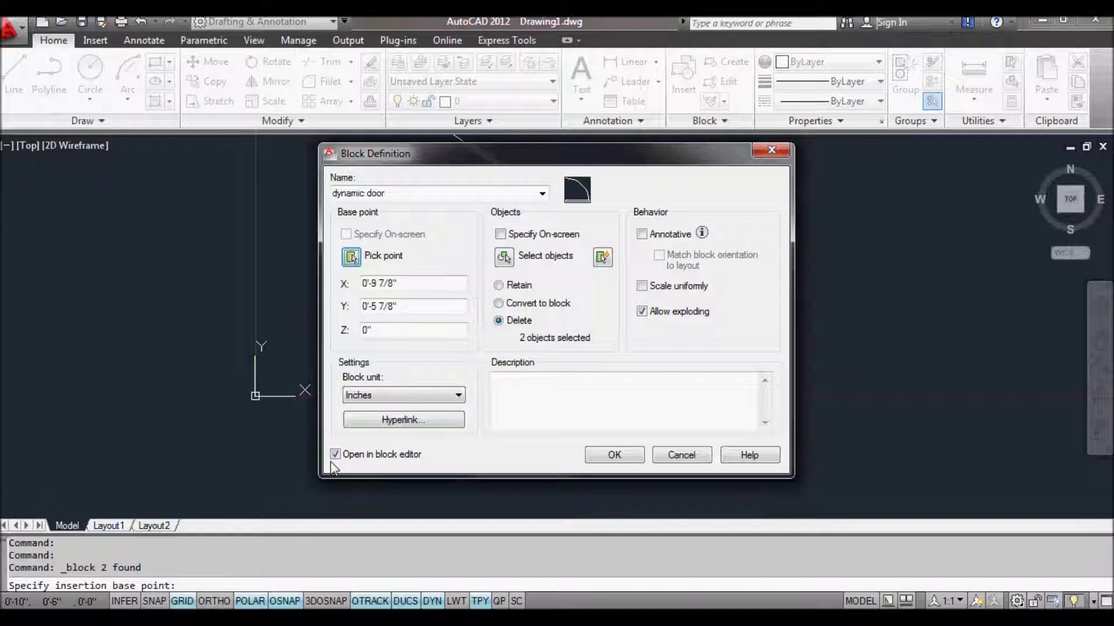
{"action": "left_click", "coordinate": [618, 453]}
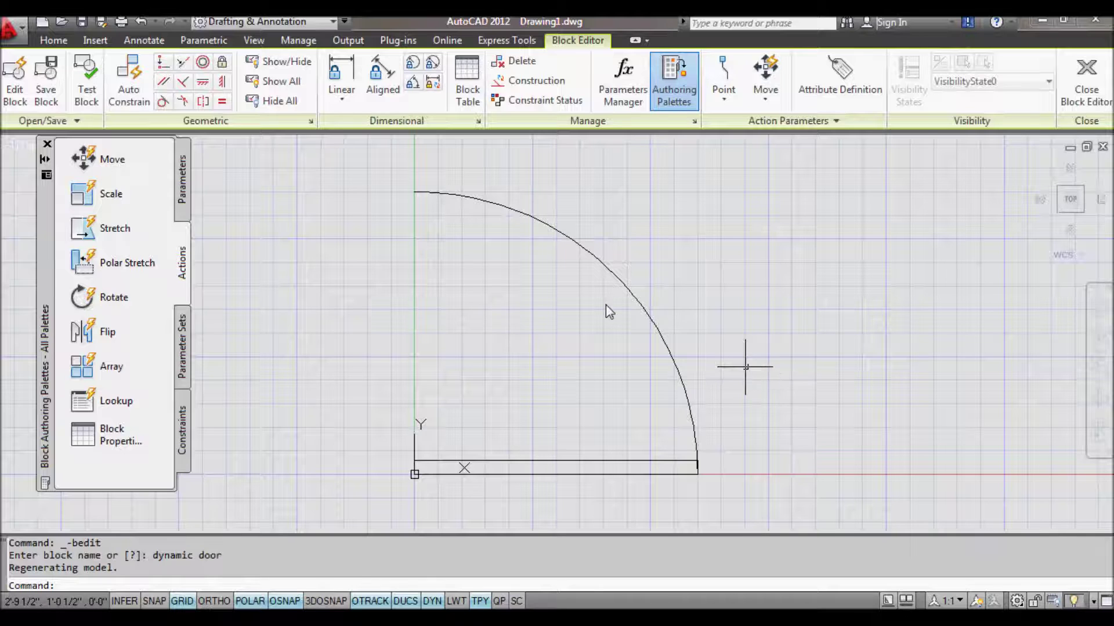
Step: Add linear parameter Distance1 from the door's lower-left to right corner, labelled below the door
{"action": "left_click", "coordinate": [182, 168]}
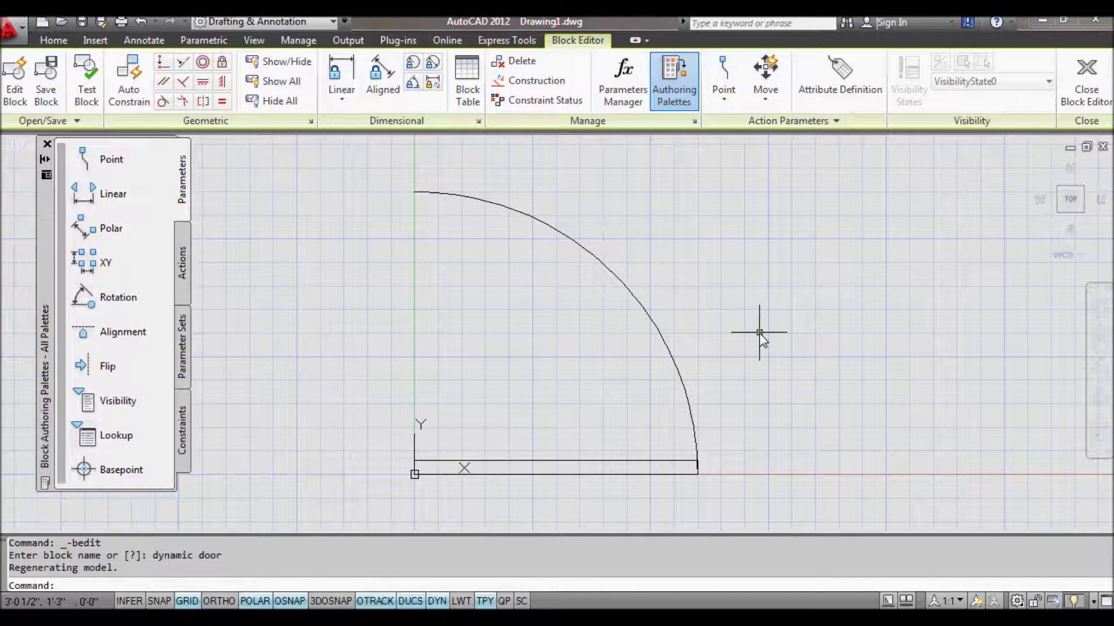
{"action": "left_click", "coordinate": [95, 198]}
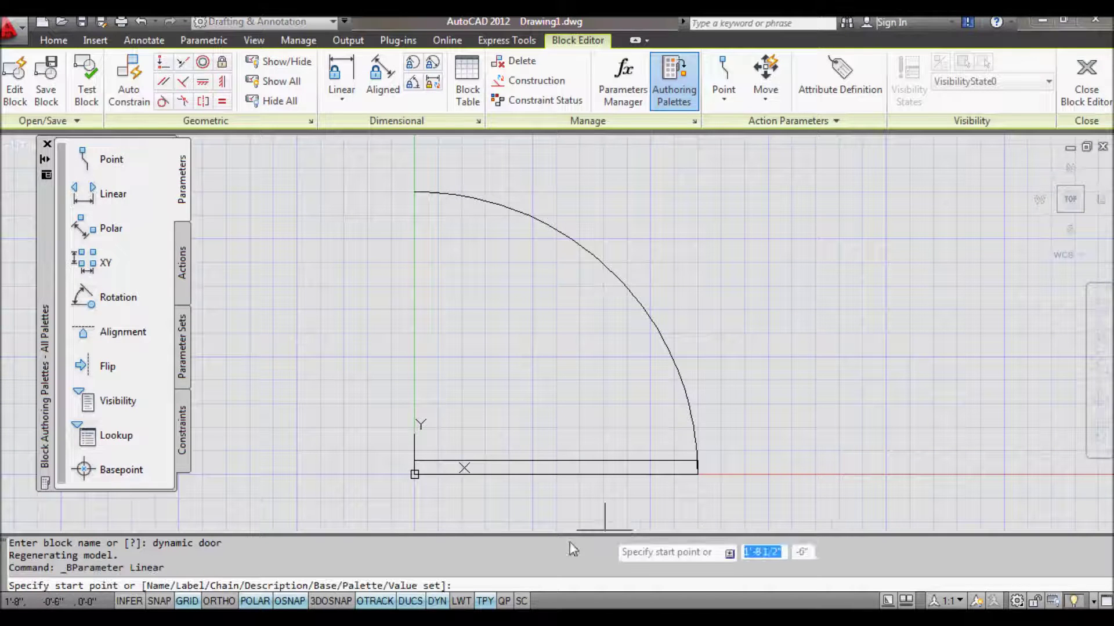
{"action": "left_click", "coordinate": [414, 475]}
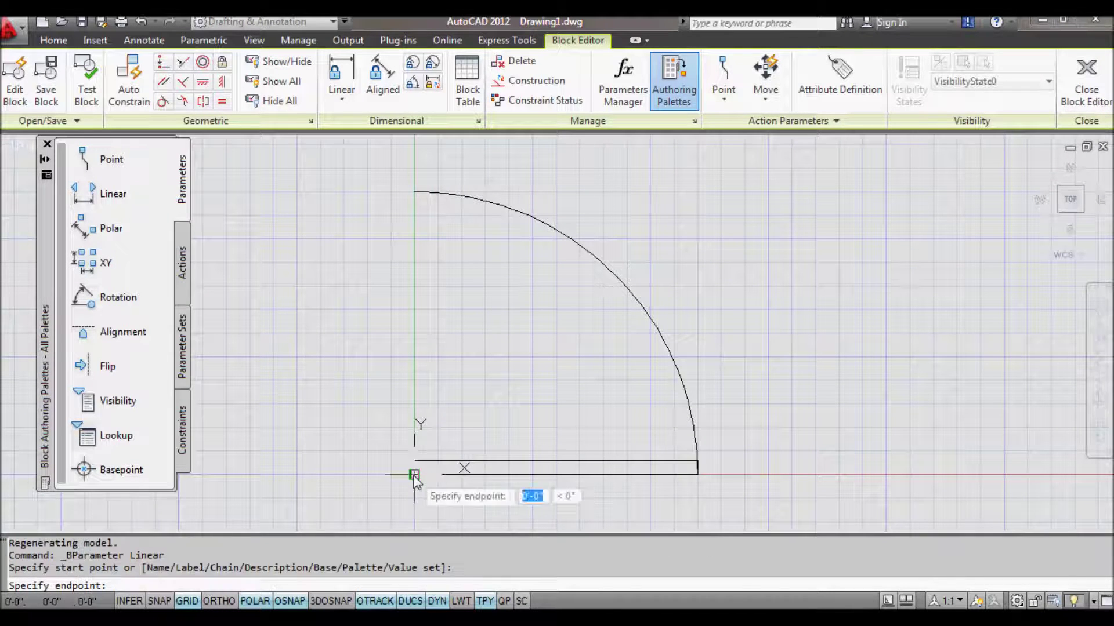
{"action": "left_click", "coordinate": [698, 475]}
{"action": "left_click", "coordinate": [697, 509]}
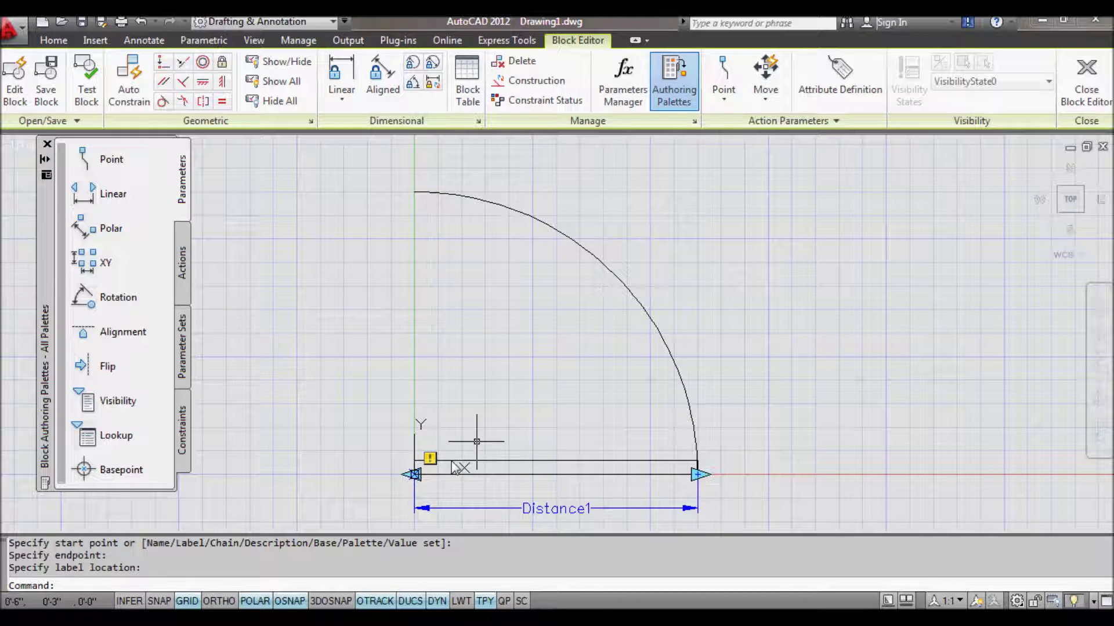
{"action": "left_click", "coordinate": [184, 264]}
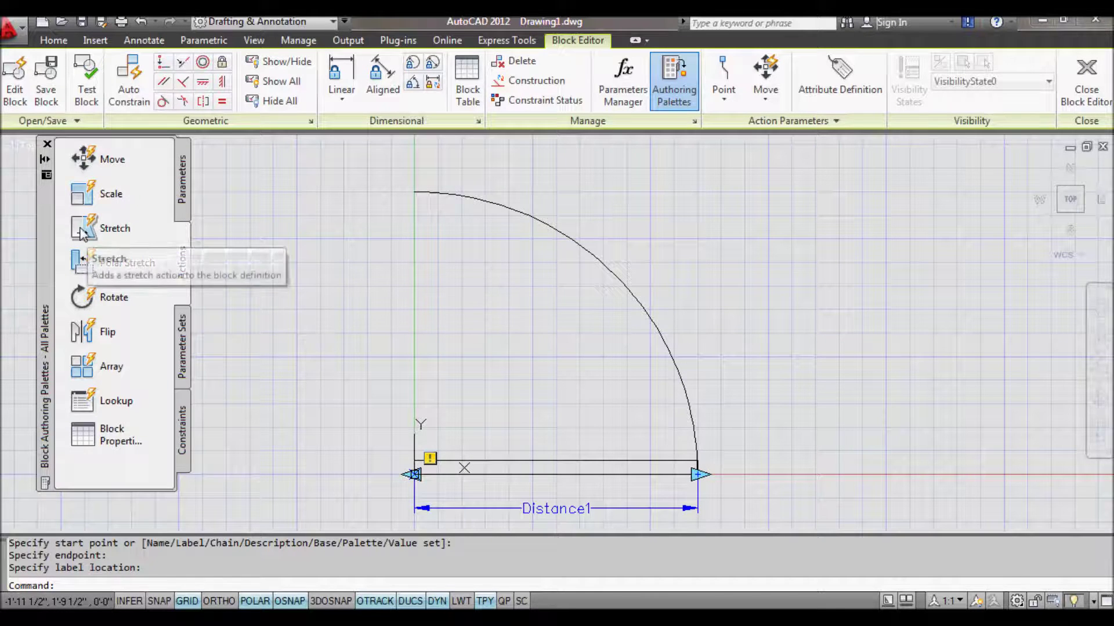
Step: Attach a stretch action to Distance1's right endpoint, framing the right end and stretching the door panel
{"action": "left_click", "coordinate": [114, 237]}
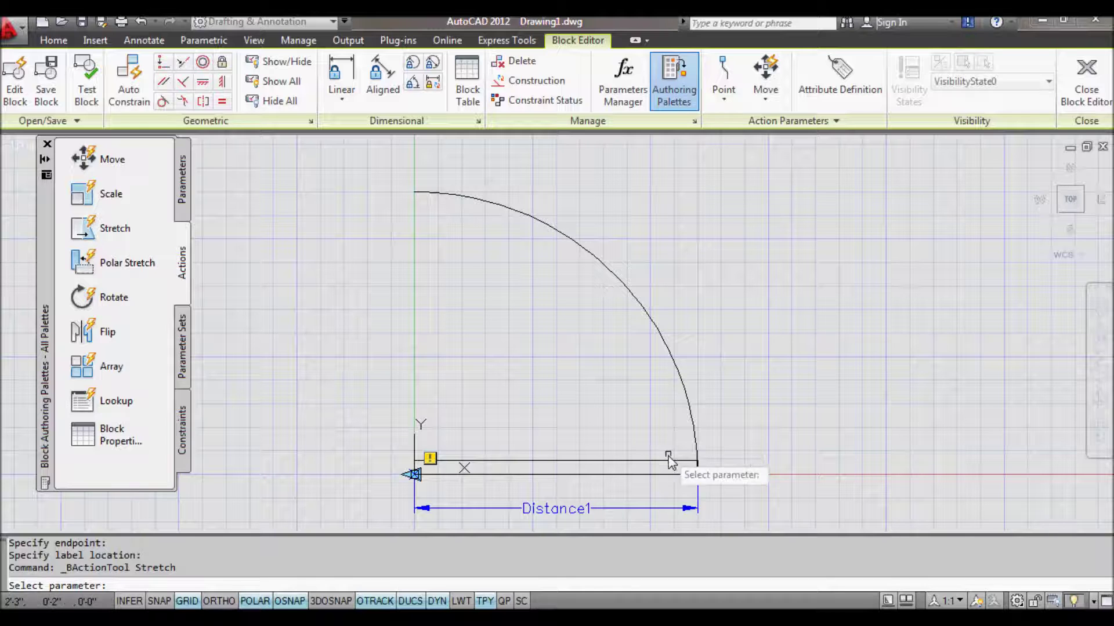
{"action": "left_click", "coordinate": [415, 477]}
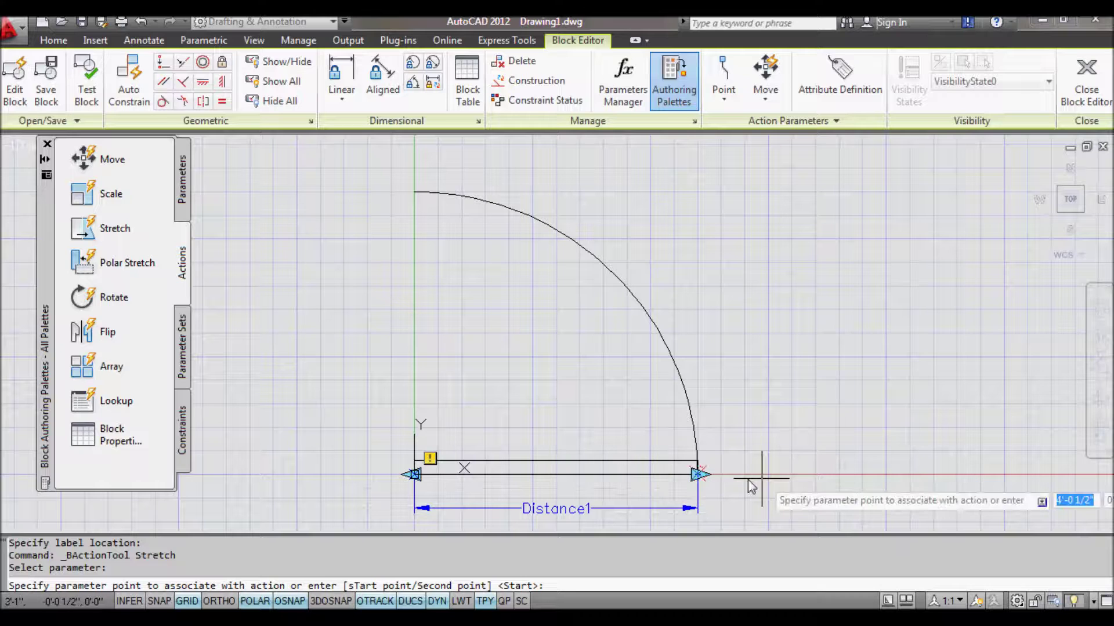
{"action": "left_click", "coordinate": [696, 475]}
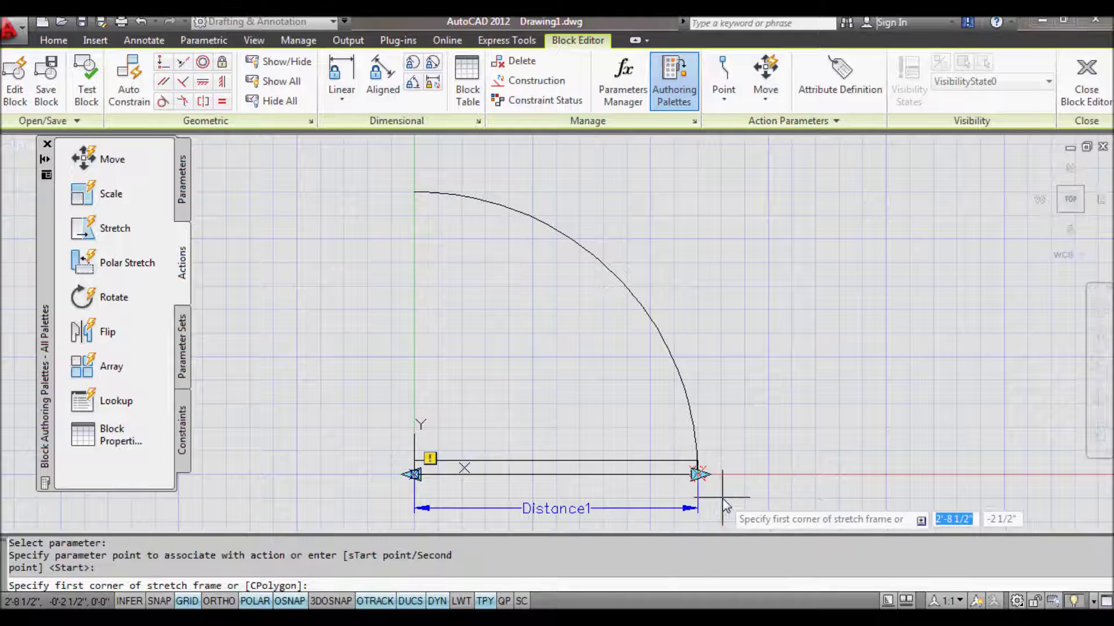
{"action": "left_click", "coordinate": [650, 434]}
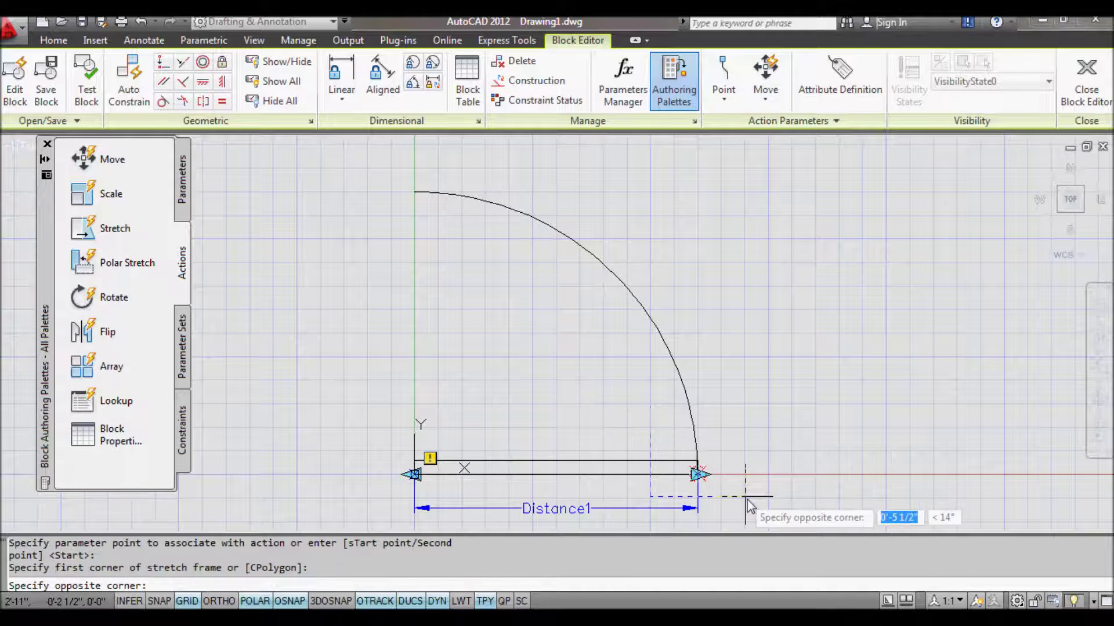
{"action": "left_click", "coordinate": [747, 498]}
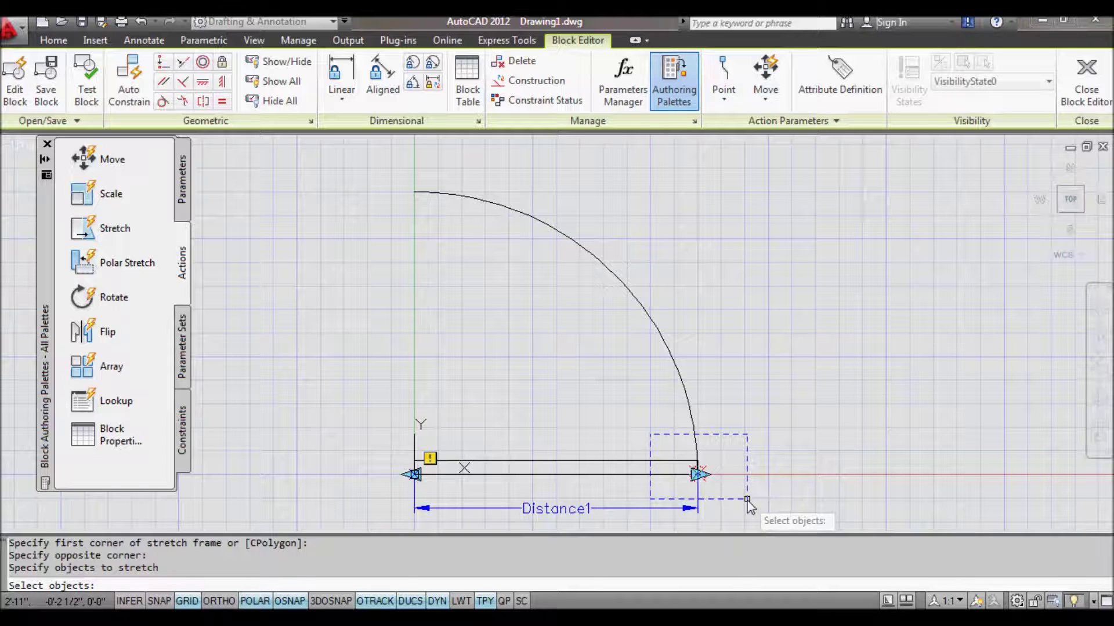
{"action": "left_click", "coordinate": [621, 461]}
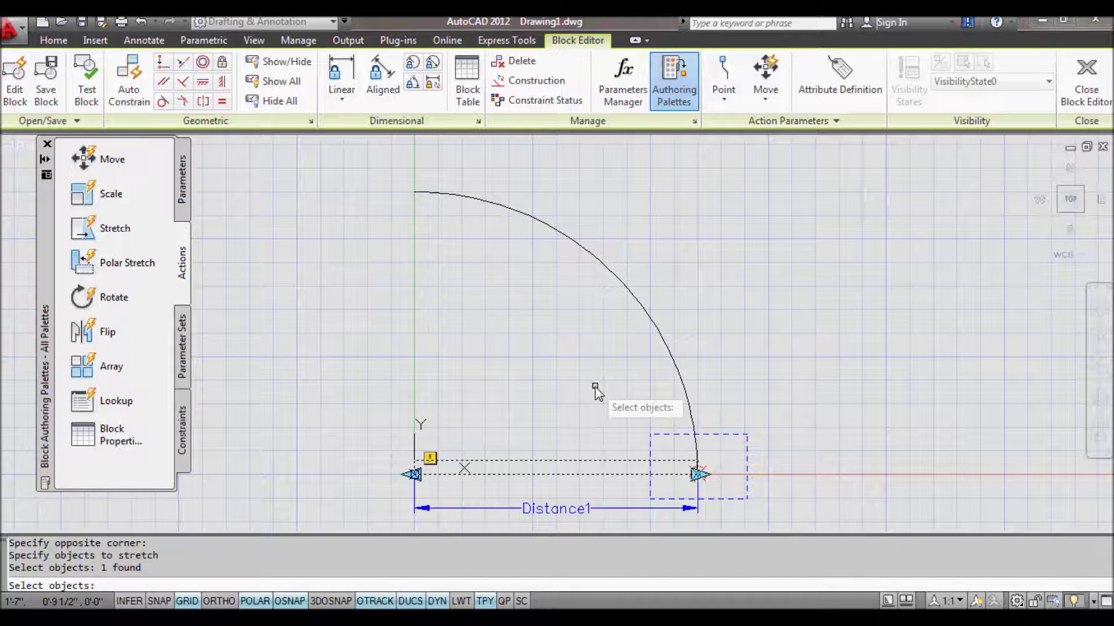
{"action": "key", "text": "Return"}
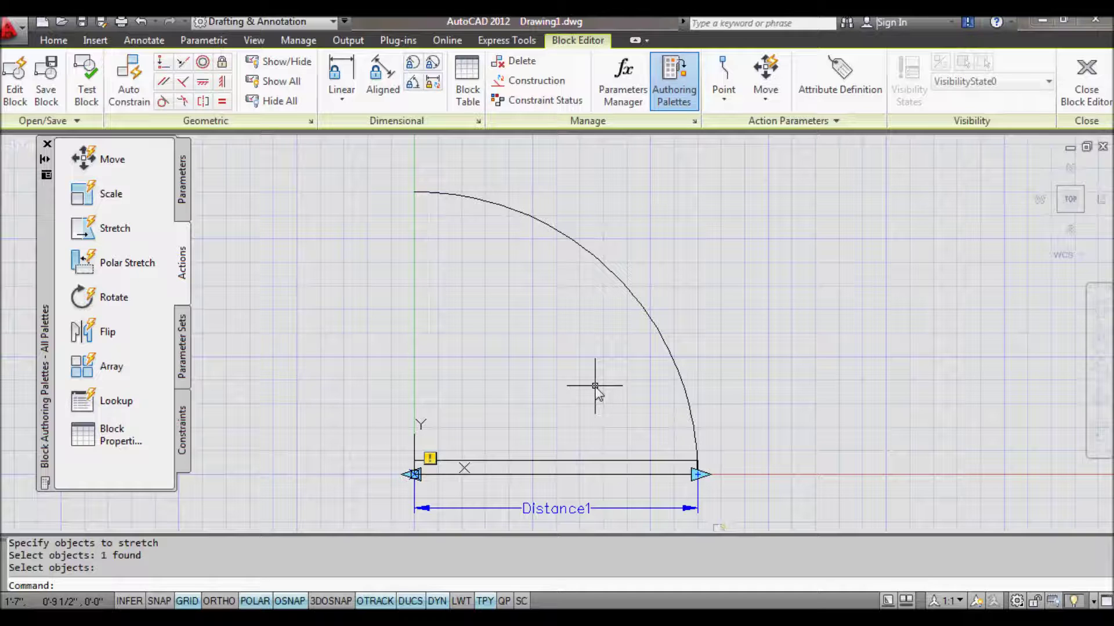
Step: Save and close the block, then insert dynamic door into model space
{"action": "left_click", "coordinate": [1086, 85]}
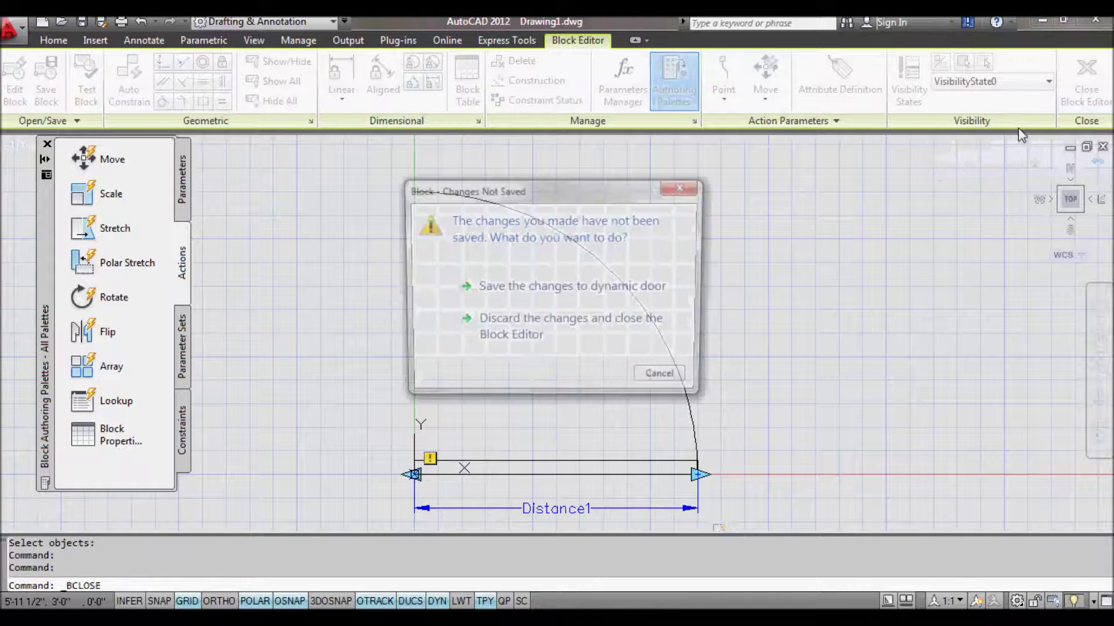
{"action": "left_click", "coordinate": [500, 362]}
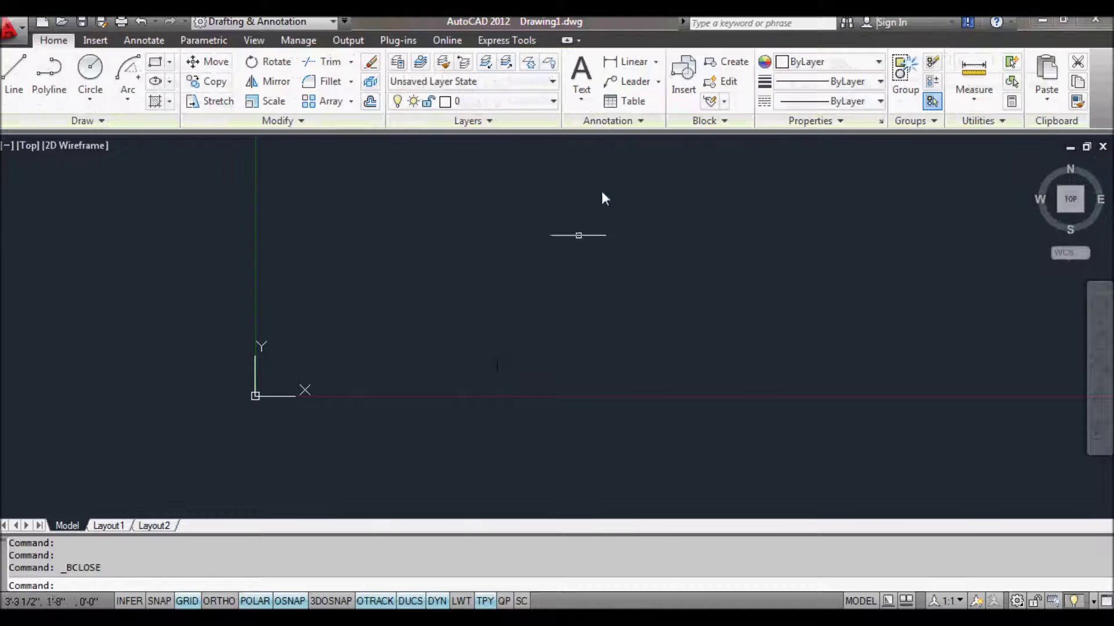
{"action": "left_click", "coordinate": [682, 75]}
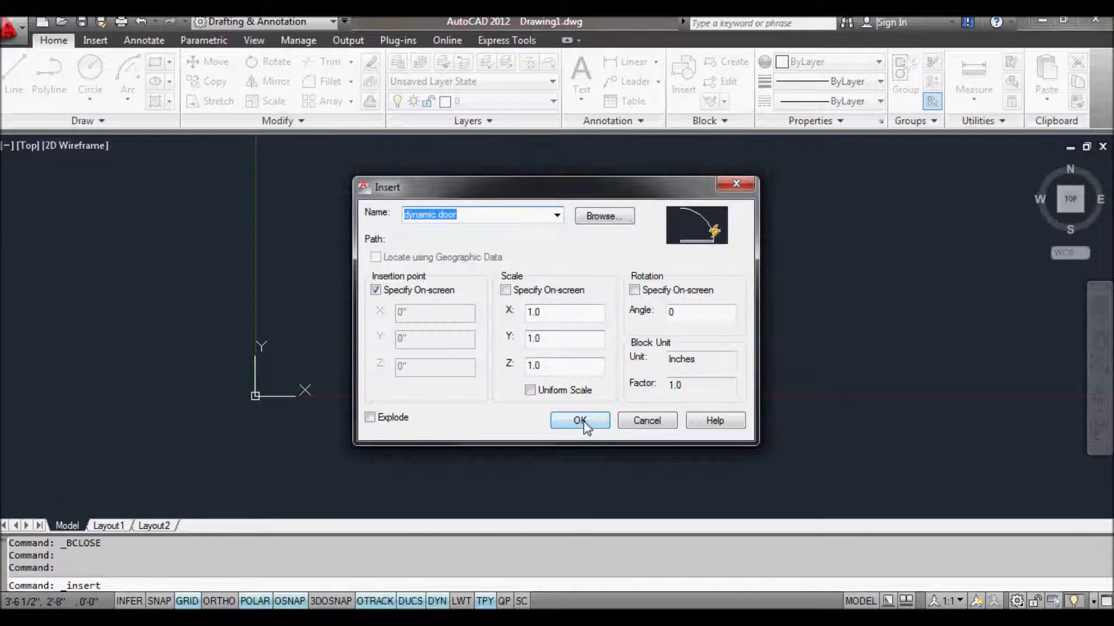
{"action": "left_click", "coordinate": [580, 418]}
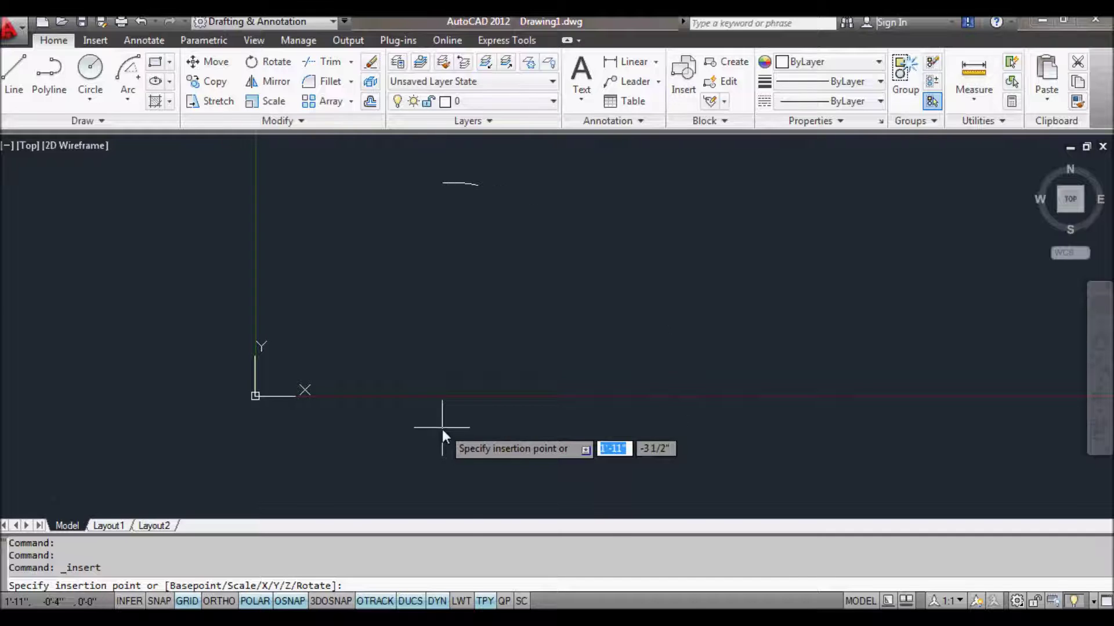
{"action": "left_click", "coordinate": [442, 428]}
Step: Stretch the inserted door to about 2'-11 1/2" wide with its arrow grip, then erase it
{"action": "left_click", "coordinate": [508, 510]}
{"action": "left_click", "coordinate": [642, 412]}
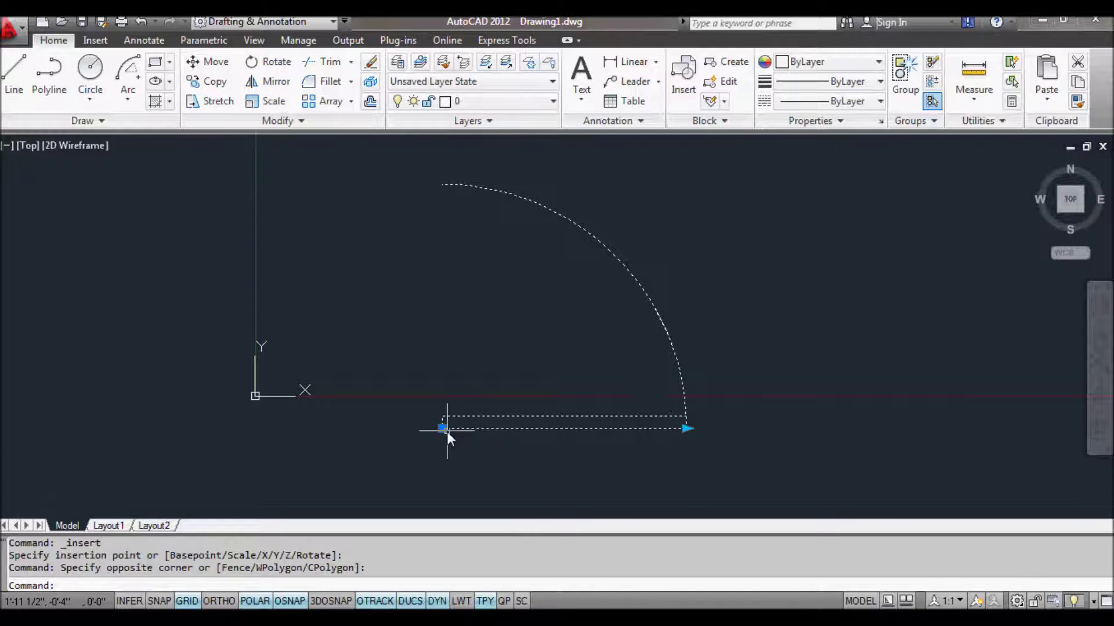
{"action": "mouse_move", "coordinate": [686, 430]}
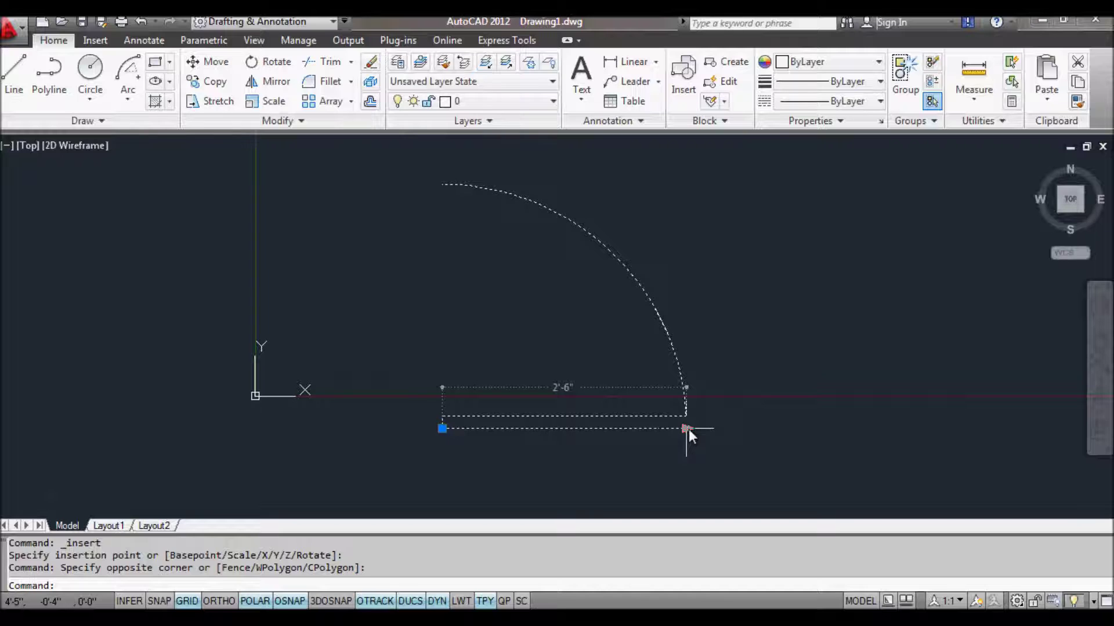
{"action": "left_click", "coordinate": [688, 429]}
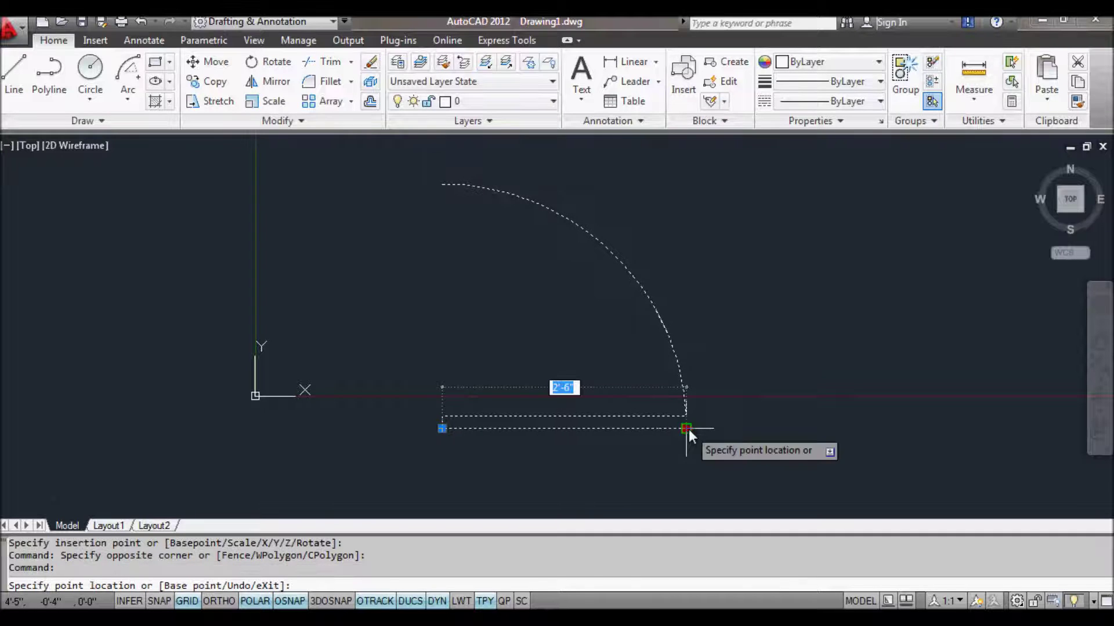
{"action": "left_click", "coordinate": [730, 429]}
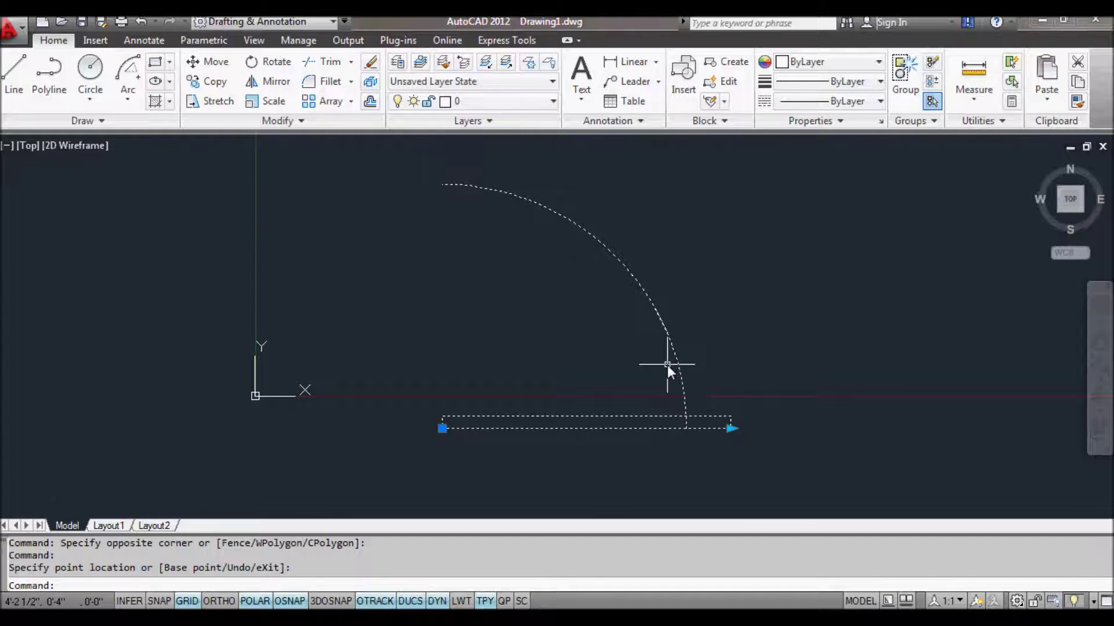
{"action": "key", "text": "Delete"}
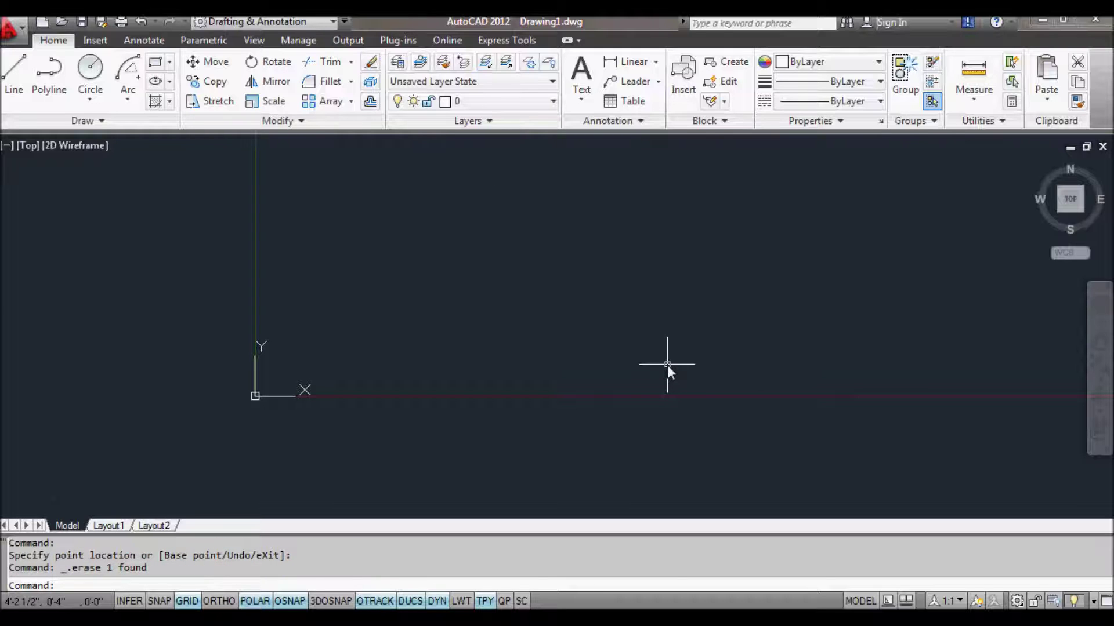
Step: Reopen dynamic door and add a Scale action on Distance1 that scales the swing arc
{"action": "left_click", "coordinate": [729, 85]}
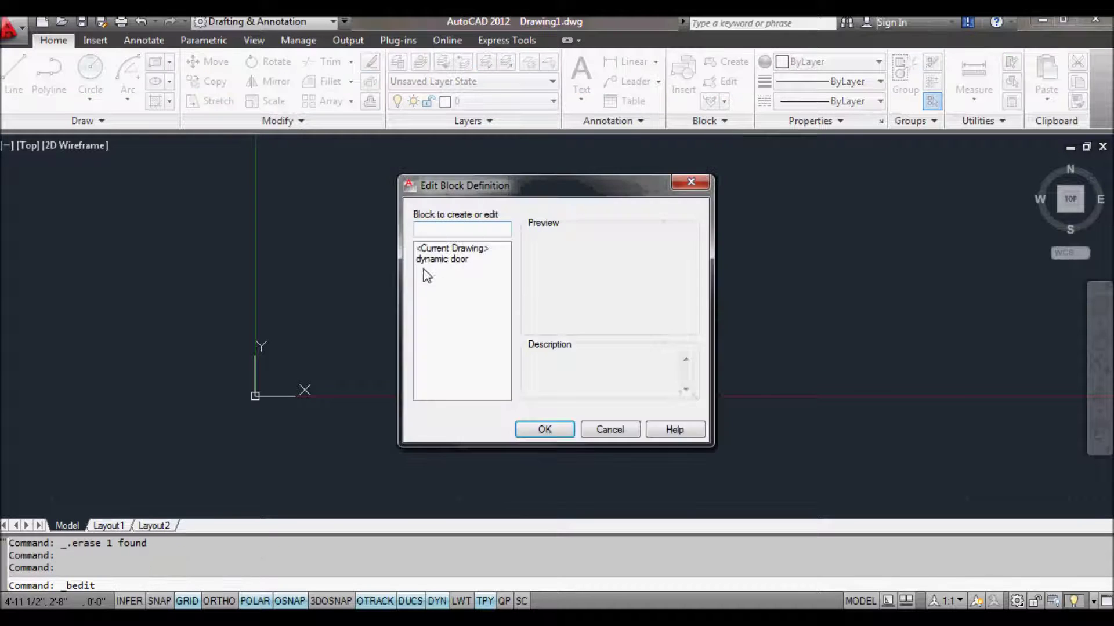
{"action": "double_click", "coordinate": [435, 256]}
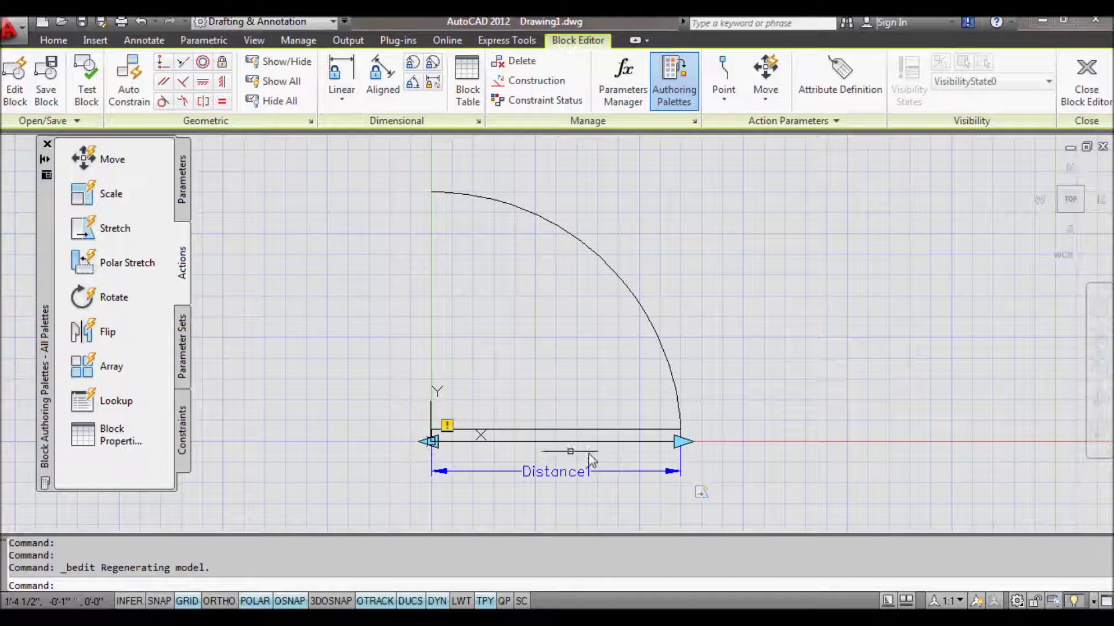
{"action": "left_click", "coordinate": [85, 196]}
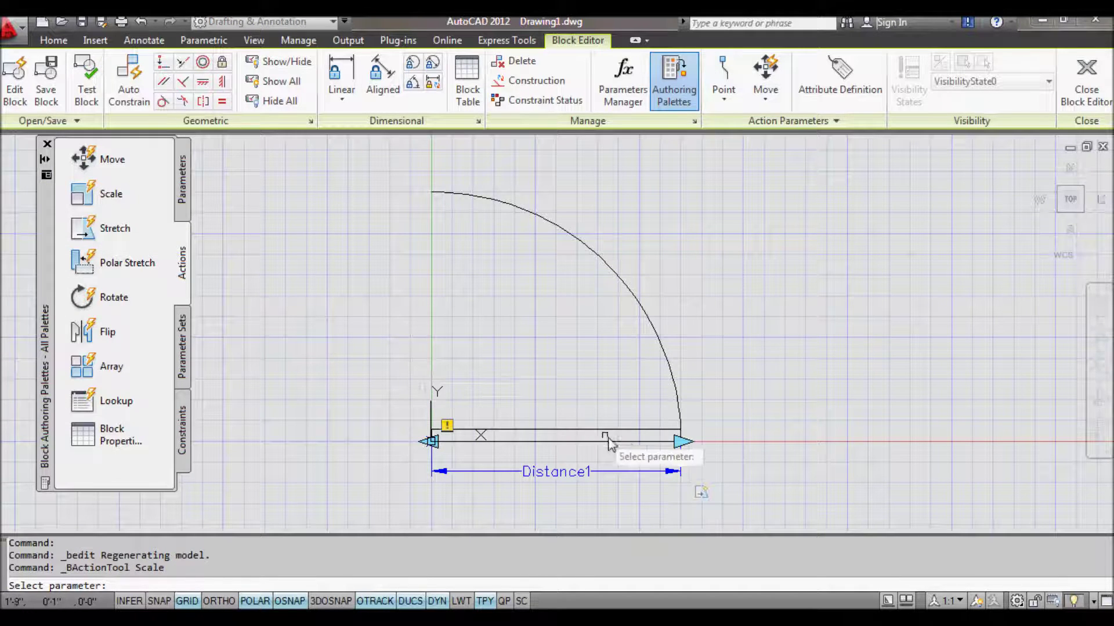
{"action": "left_click", "coordinate": [681, 445]}
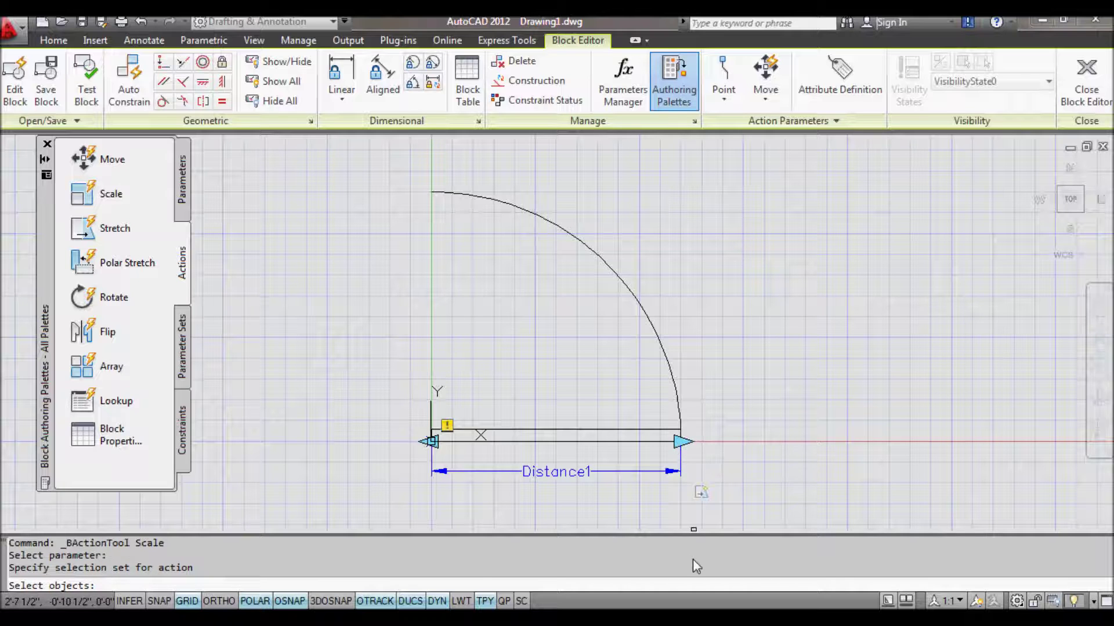
{"action": "left_click", "coordinate": [672, 374]}
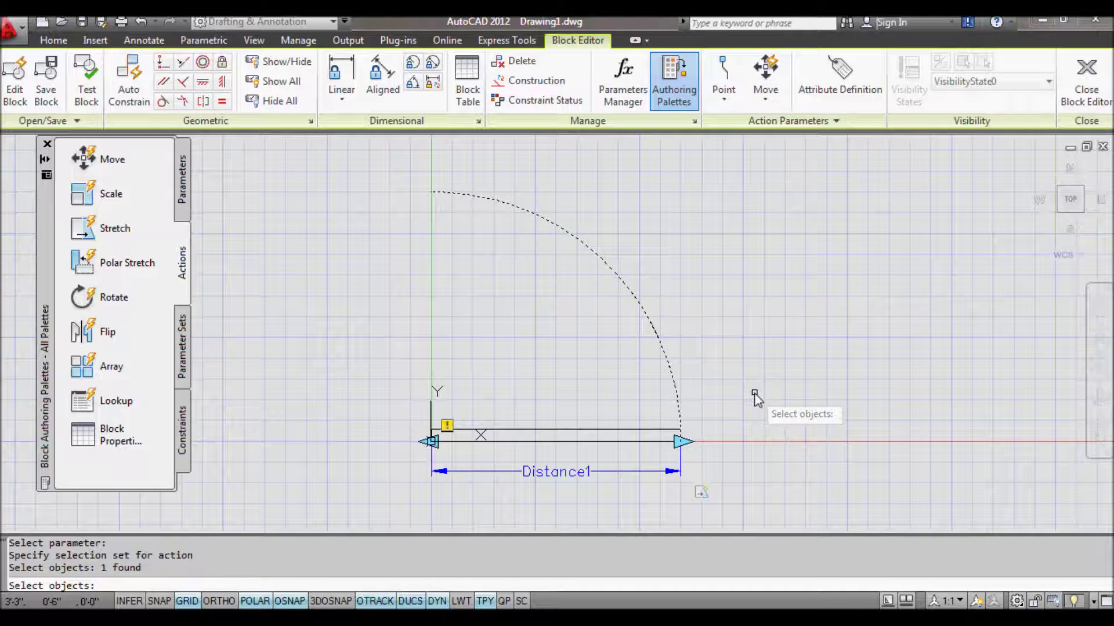
{"action": "key", "text": "Return"}
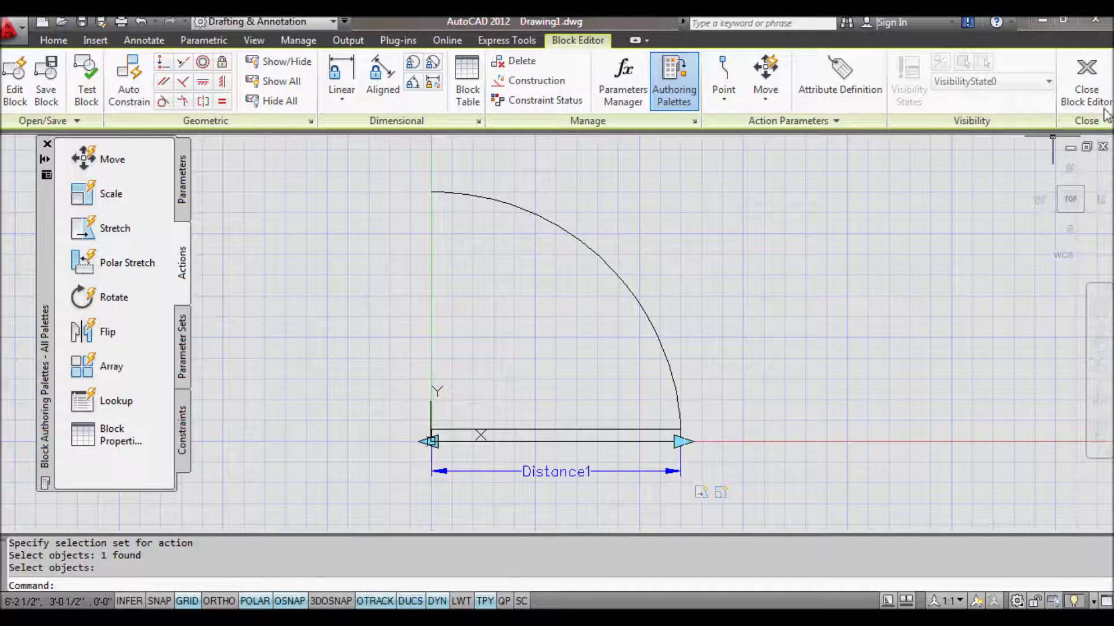
Step: Save and close the block, then insert dynamic door into model space
{"action": "left_click", "coordinate": [1086, 74]}
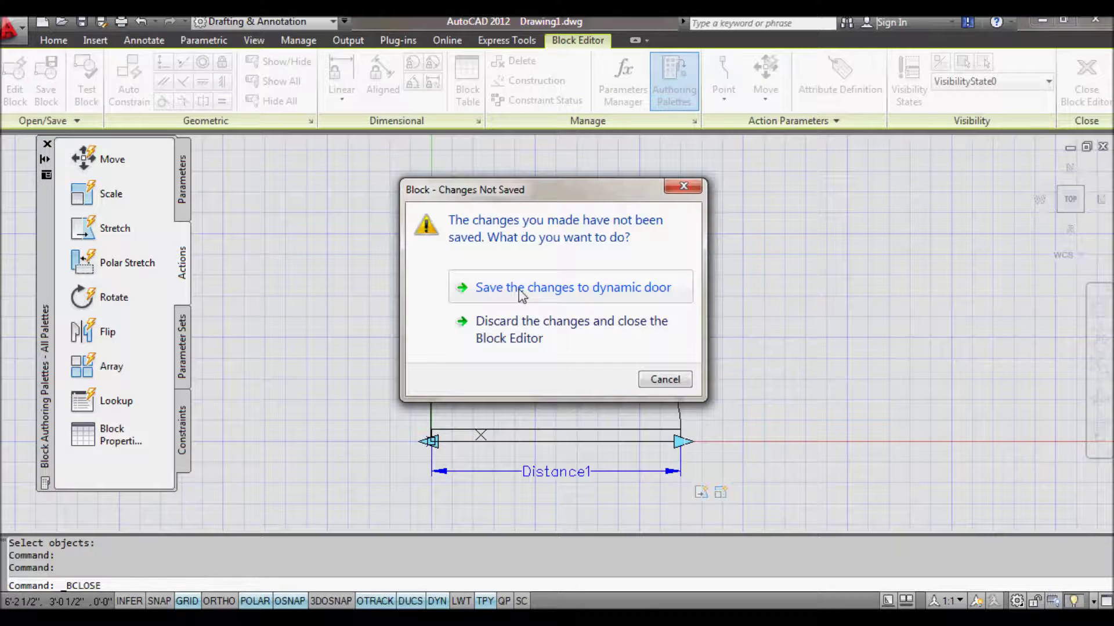
{"action": "left_click", "coordinate": [519, 290]}
{"action": "left_click", "coordinate": [685, 87]}
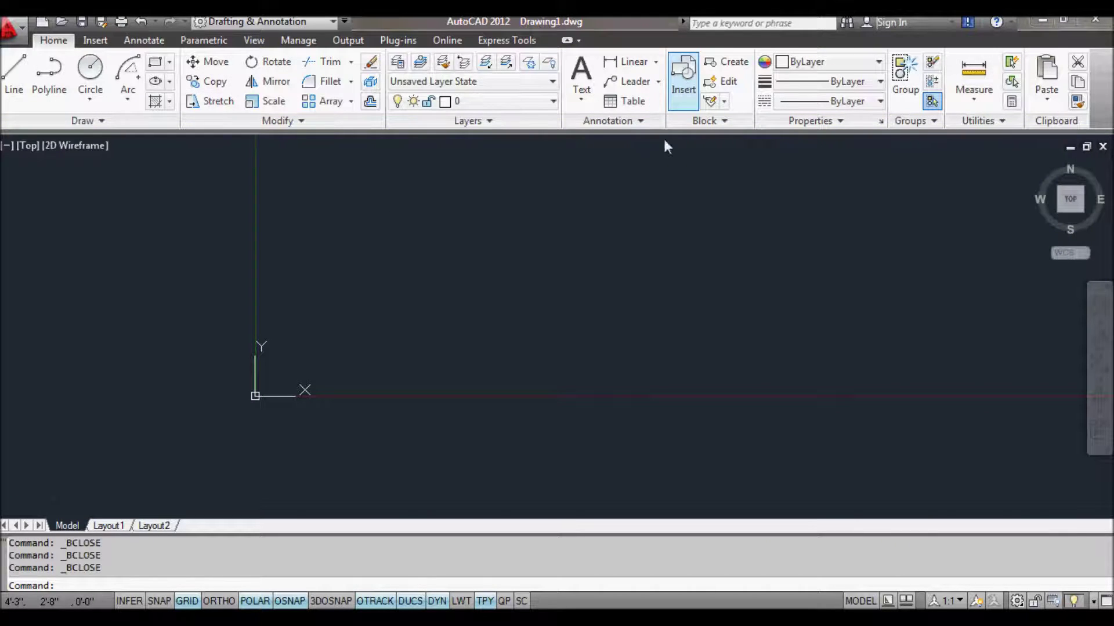
{"action": "left_click", "coordinate": [574, 420]}
{"action": "left_click", "coordinate": [490, 429]}
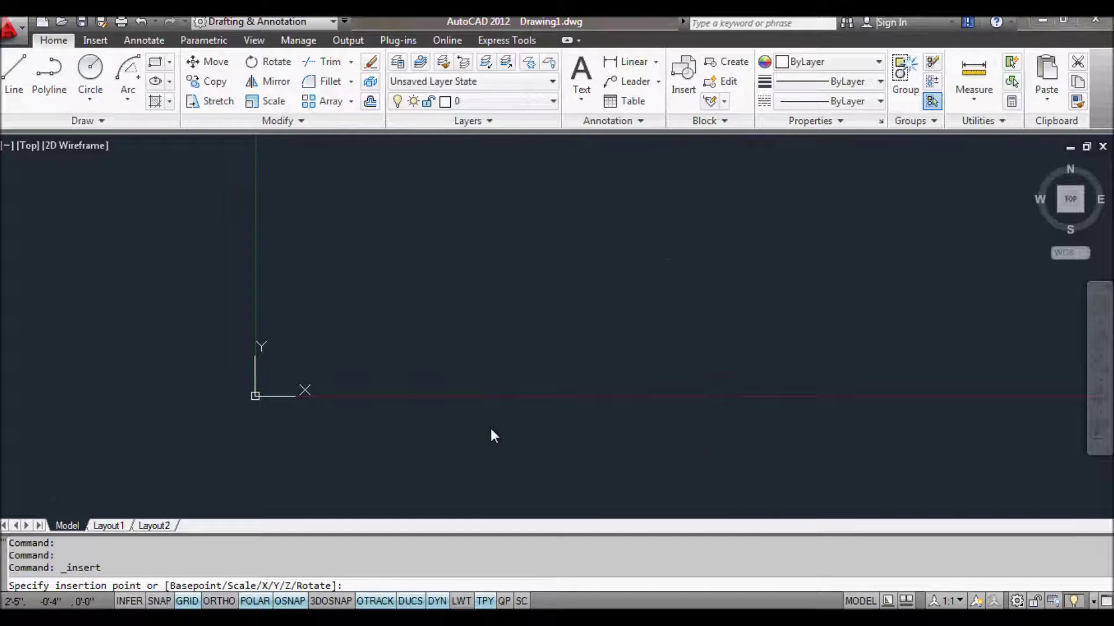
Step: Stretch the inserted door wider with its right grip, cancel a second stretch, and delete it
{"action": "left_click", "coordinate": [646, 456]}
{"action": "left_click", "coordinate": [614, 395]}
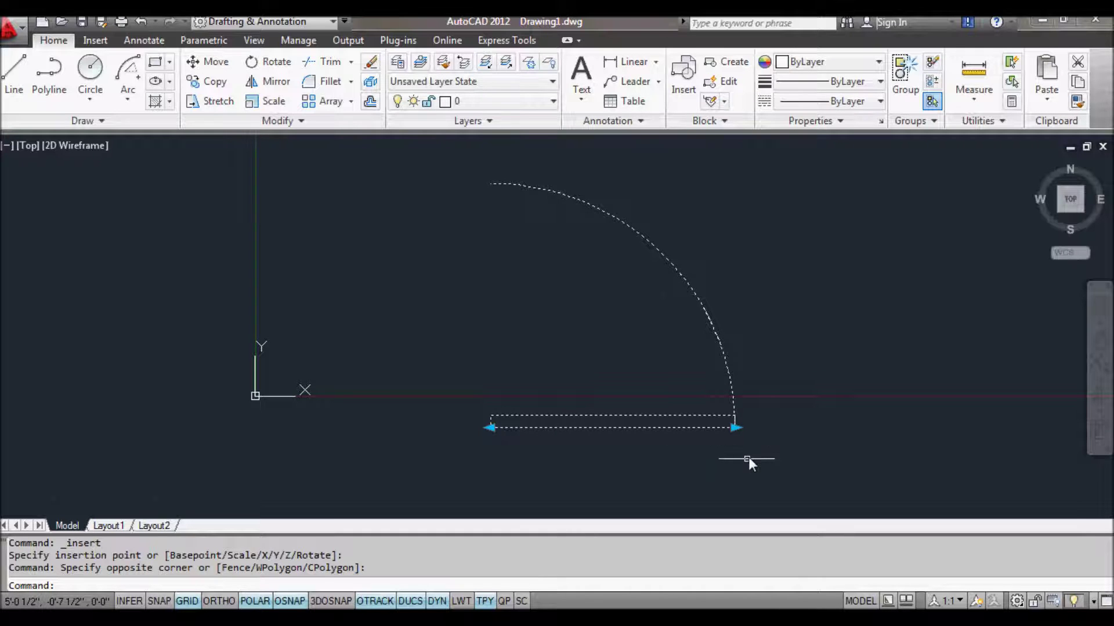
{"action": "left_click", "coordinate": [734, 428]}
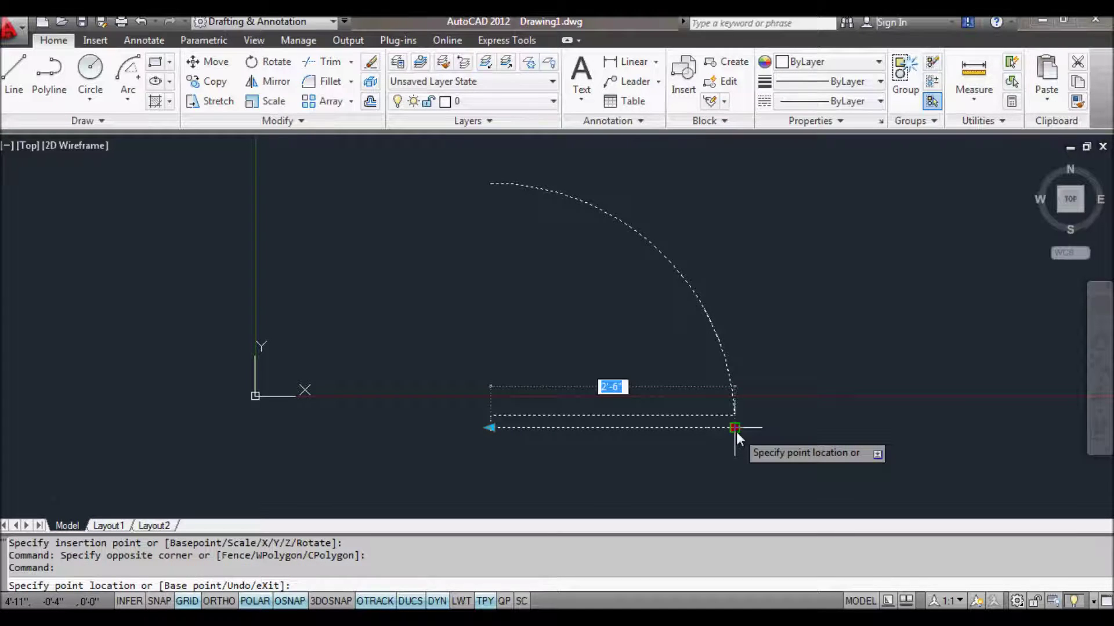
{"action": "left_click", "coordinate": [791, 428]}
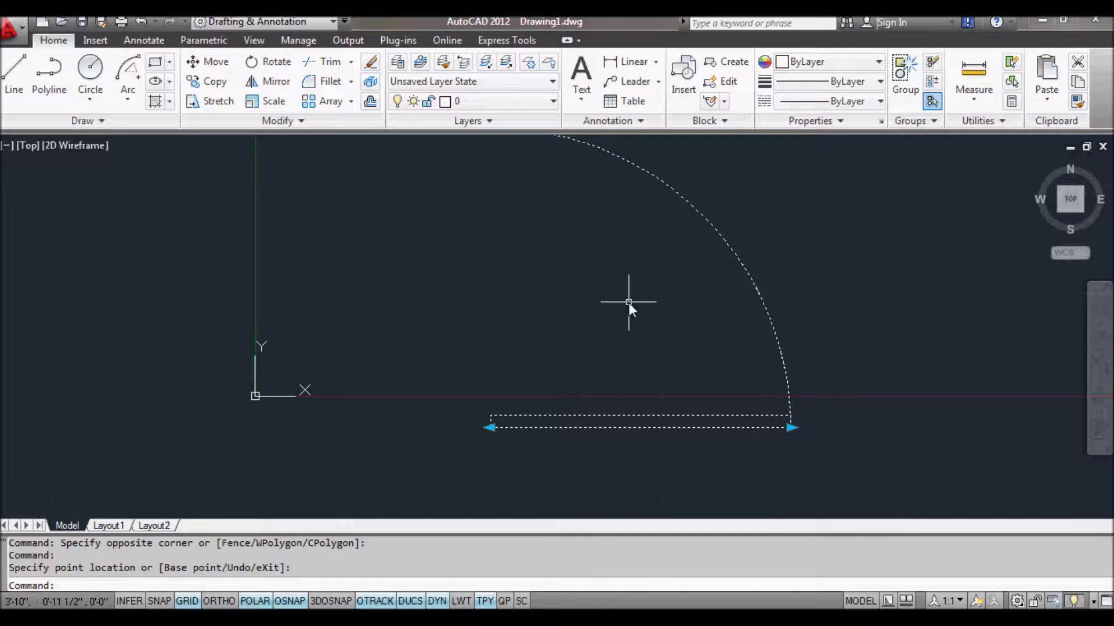
{"action": "scroll", "coordinate": [629, 302], "scroll_direction": "down", "scroll_amount": 2}
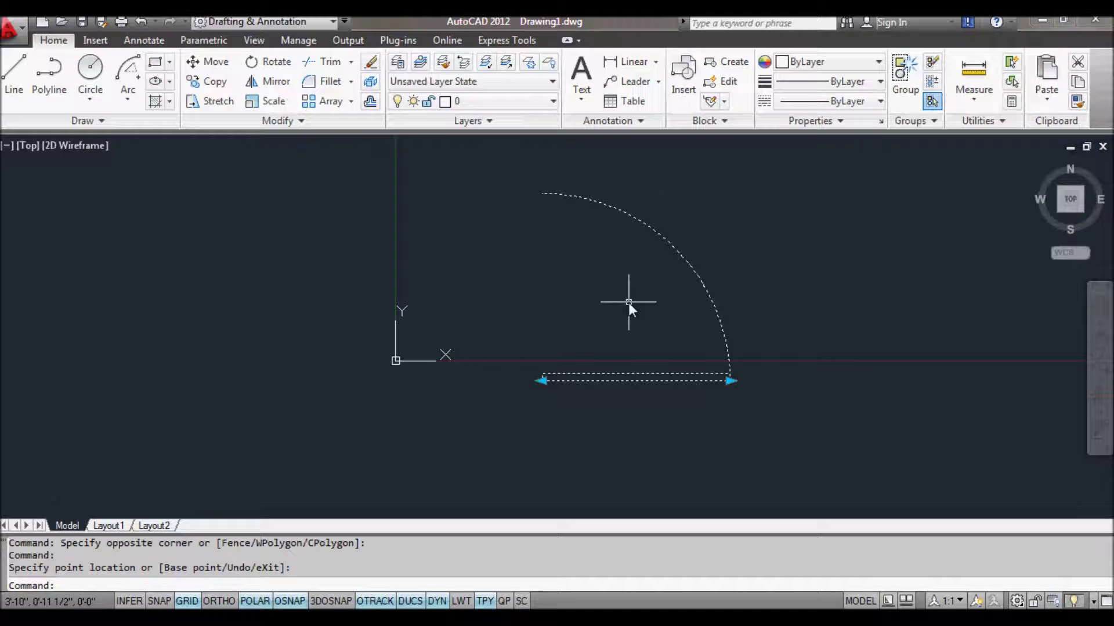
{"action": "left_click", "coordinate": [729, 381]}
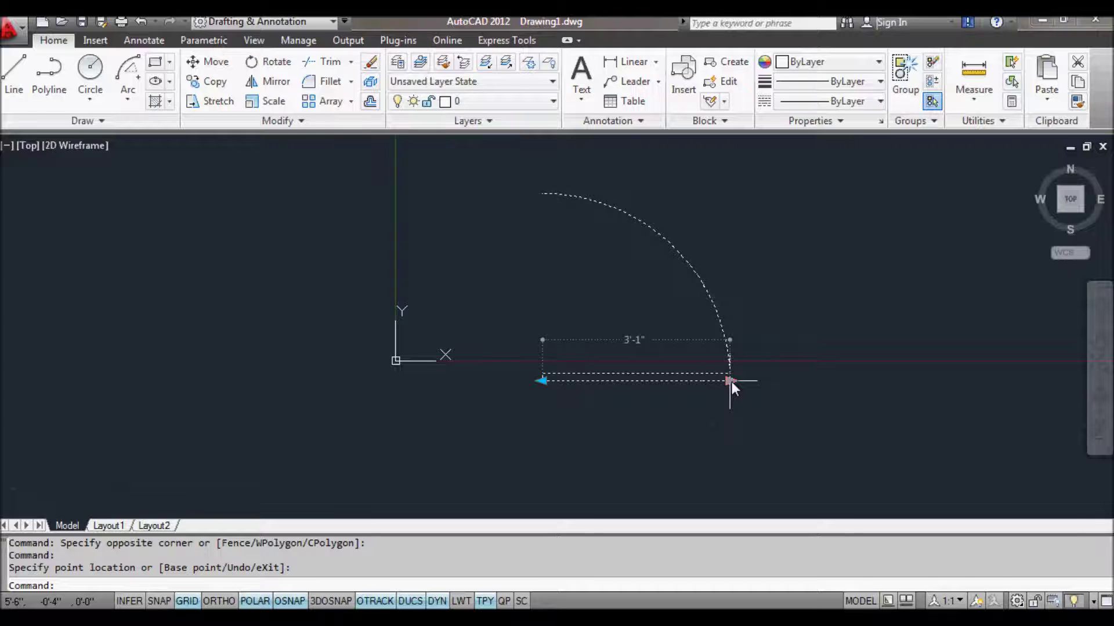
{"action": "left_click", "coordinate": [730, 381]}
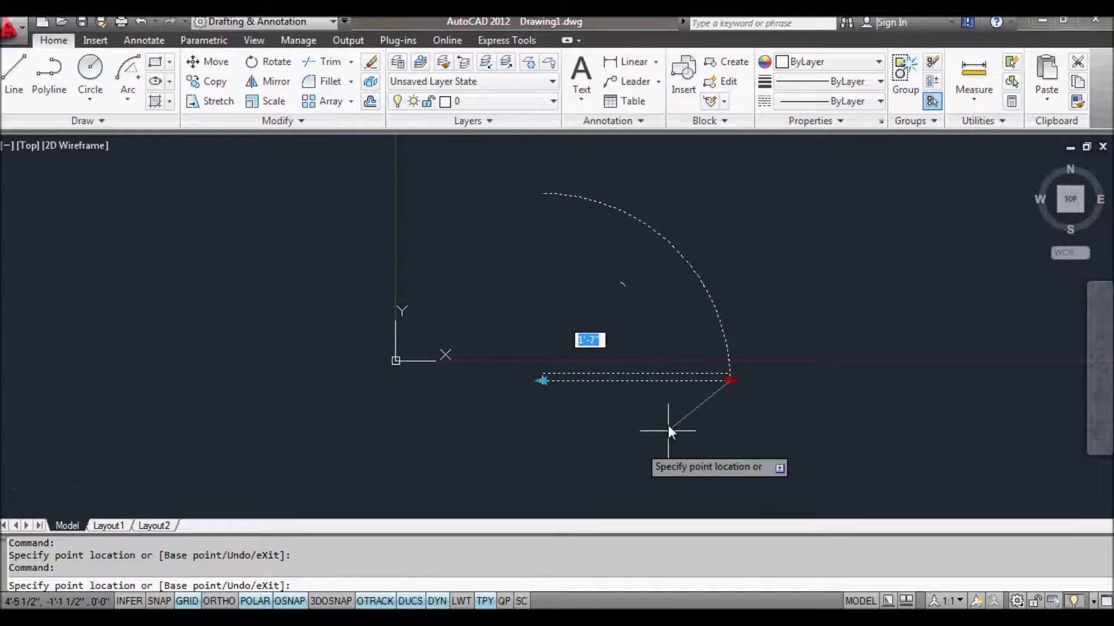
{"action": "key", "text": "Escape"}
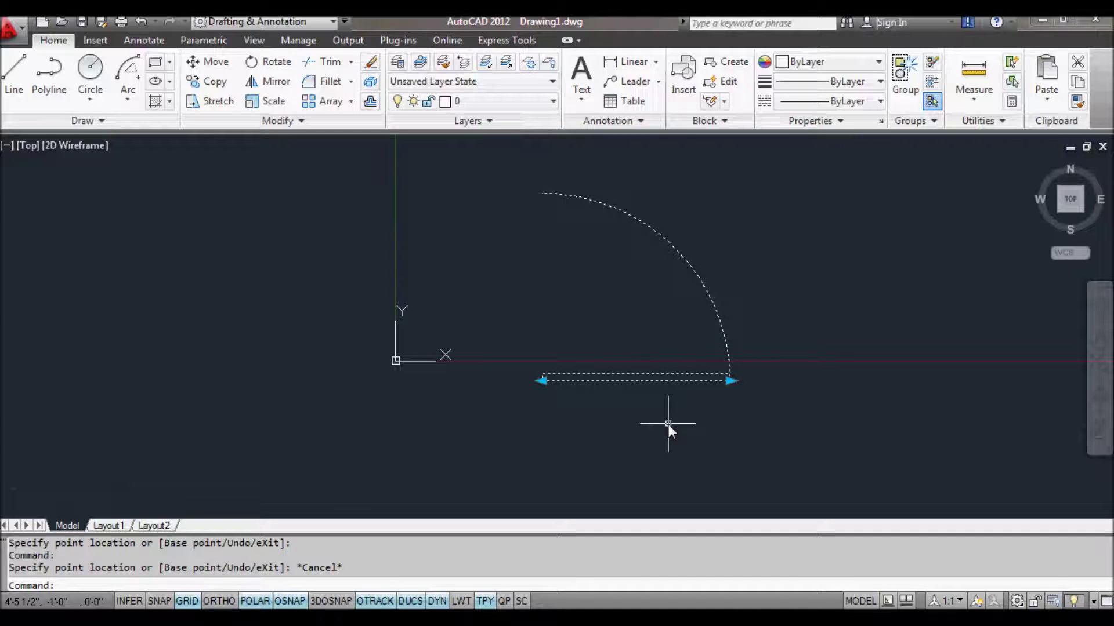
{"action": "key", "text": "Delete"}
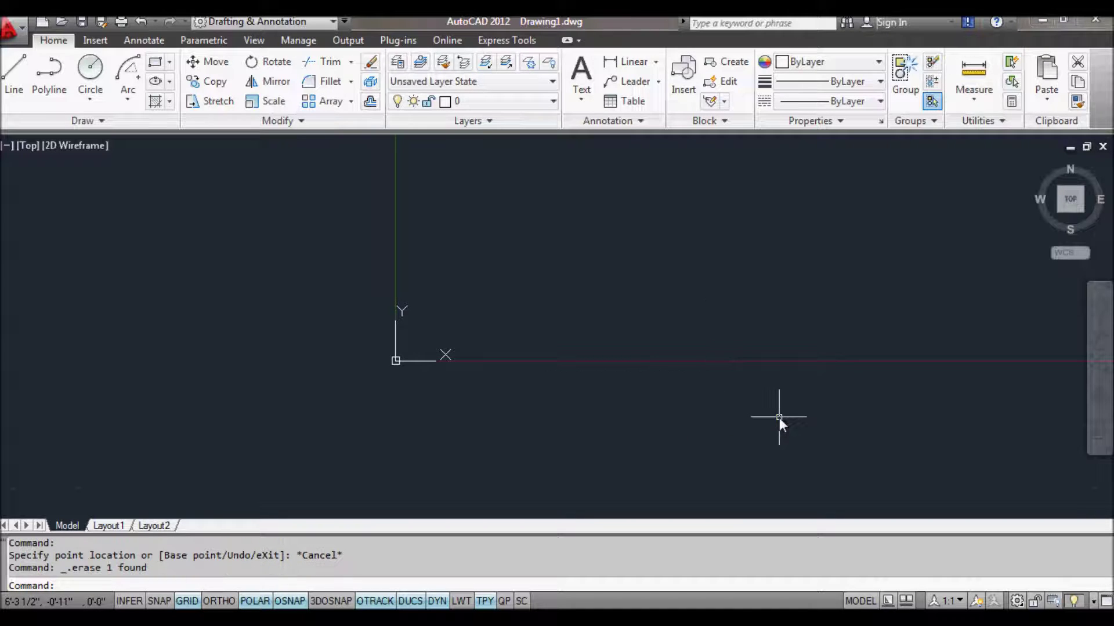
Step: Reopen dynamic door and add Flip state1 with its reflection line along the door's bottom edge
{"action": "left_click", "coordinate": [724, 99]}
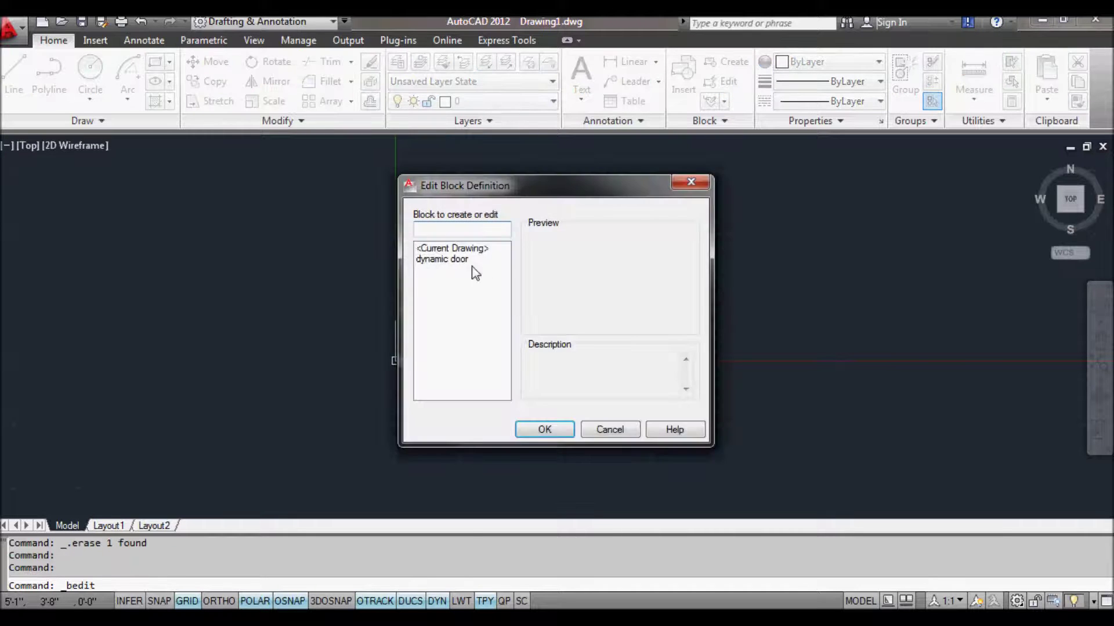
{"action": "double_click", "coordinate": [473, 272]}
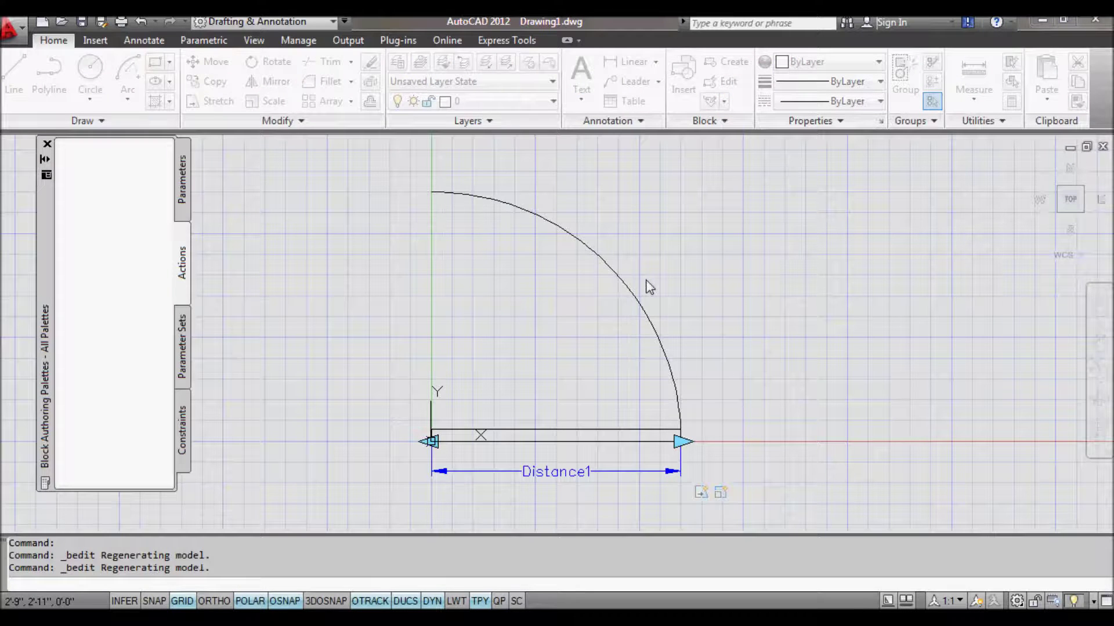
{"action": "left_click", "coordinate": [183, 174]}
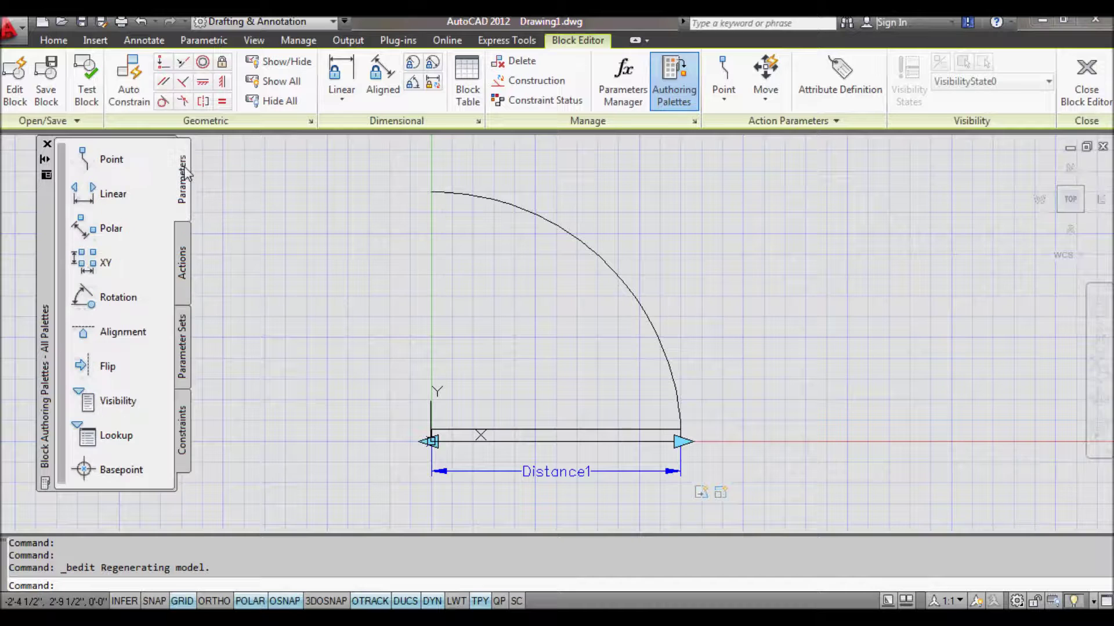
{"action": "left_click", "coordinate": [85, 367]}
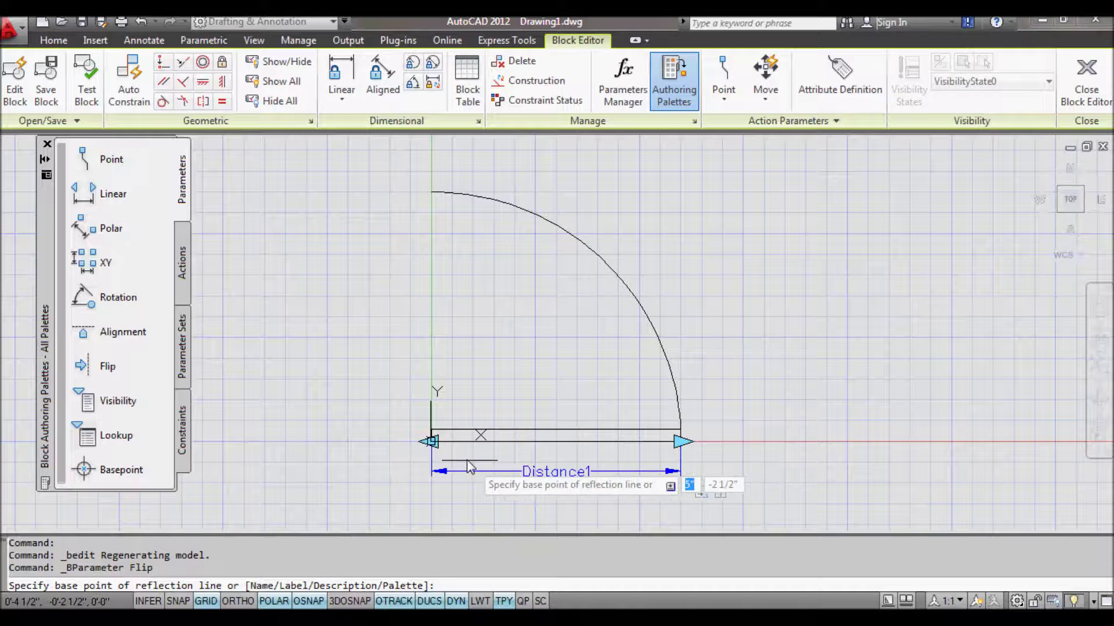
{"action": "left_click", "coordinate": [432, 444]}
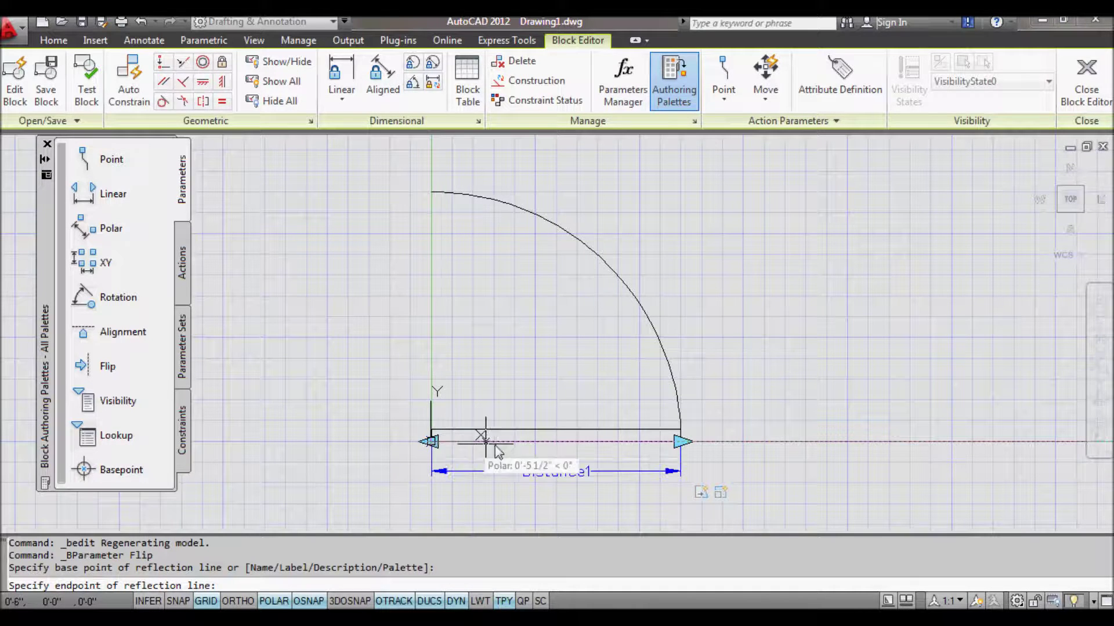
{"action": "left_click", "coordinate": [764, 441]}
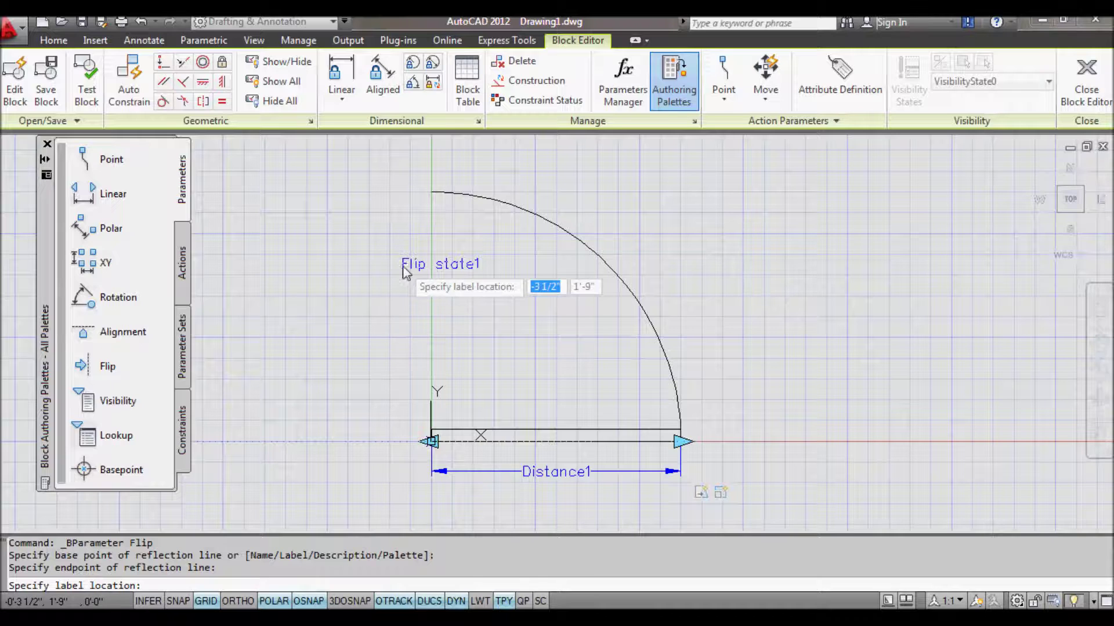
{"action": "left_click", "coordinate": [403, 266]}
Step: Move the Flip state1 arrow up along the hinge side of the door
{"action": "left_click", "coordinate": [433, 447]}
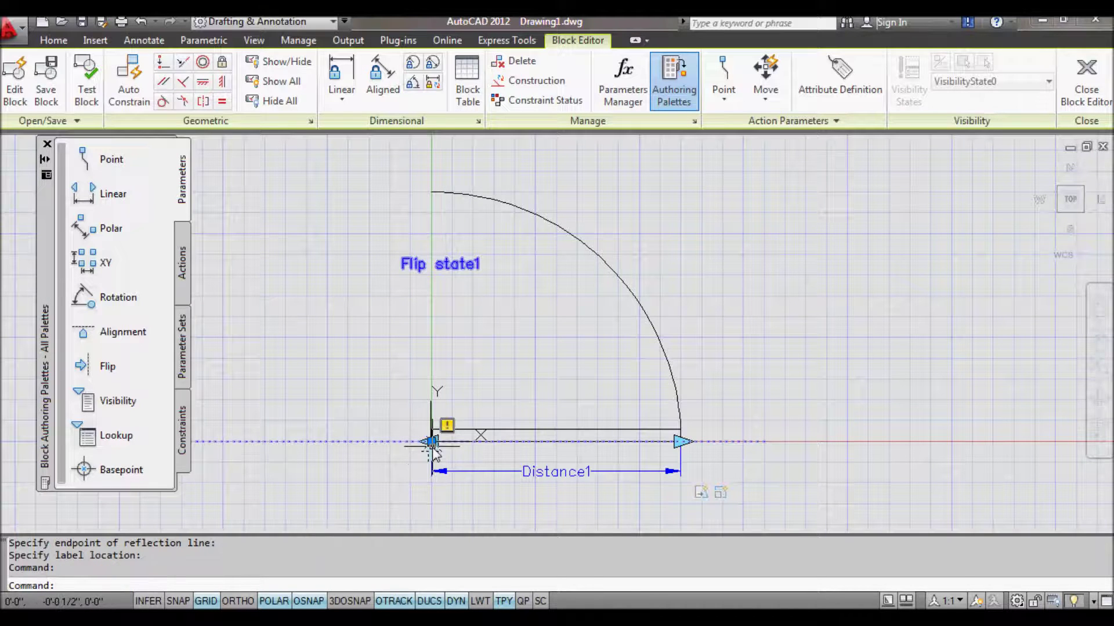
{"action": "left_click", "coordinate": [432, 443]}
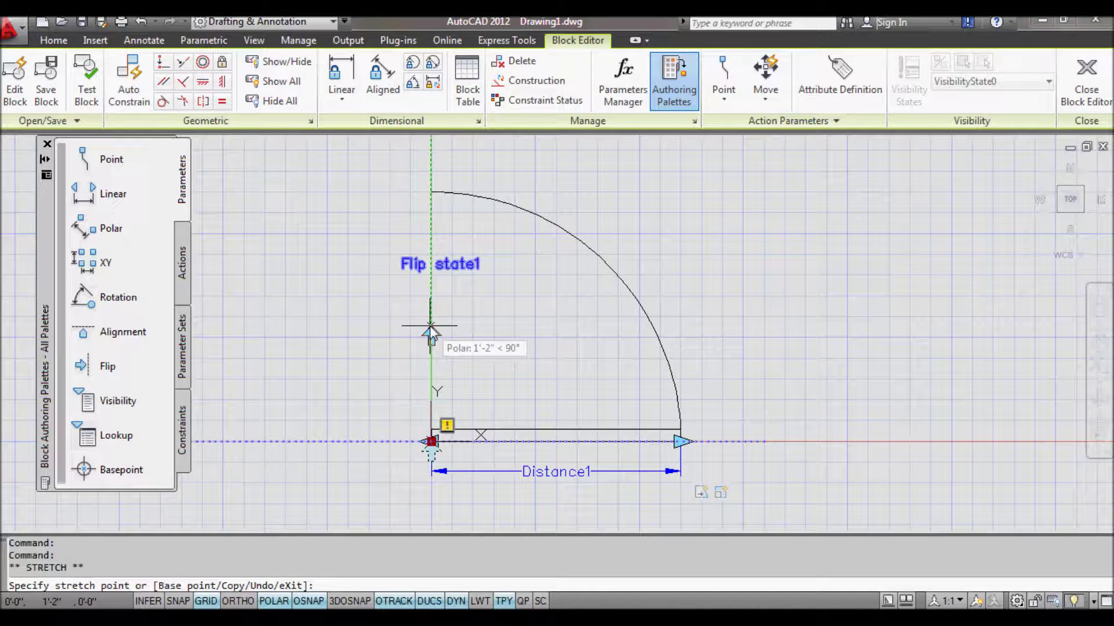
{"action": "left_click", "coordinate": [430, 315]}
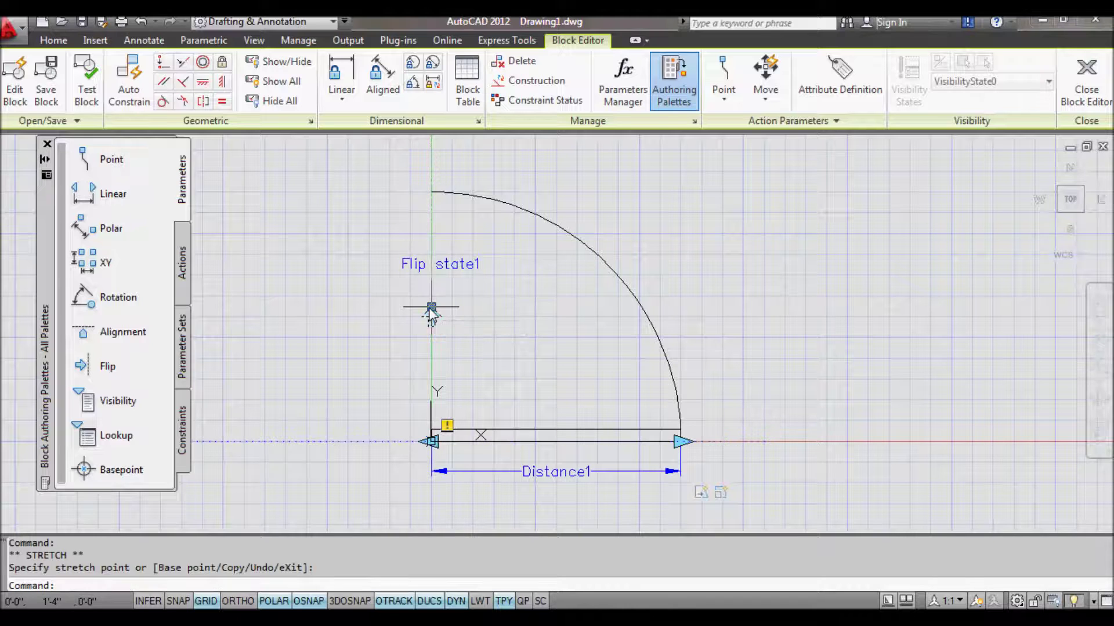
{"action": "key", "text": "Escape"}
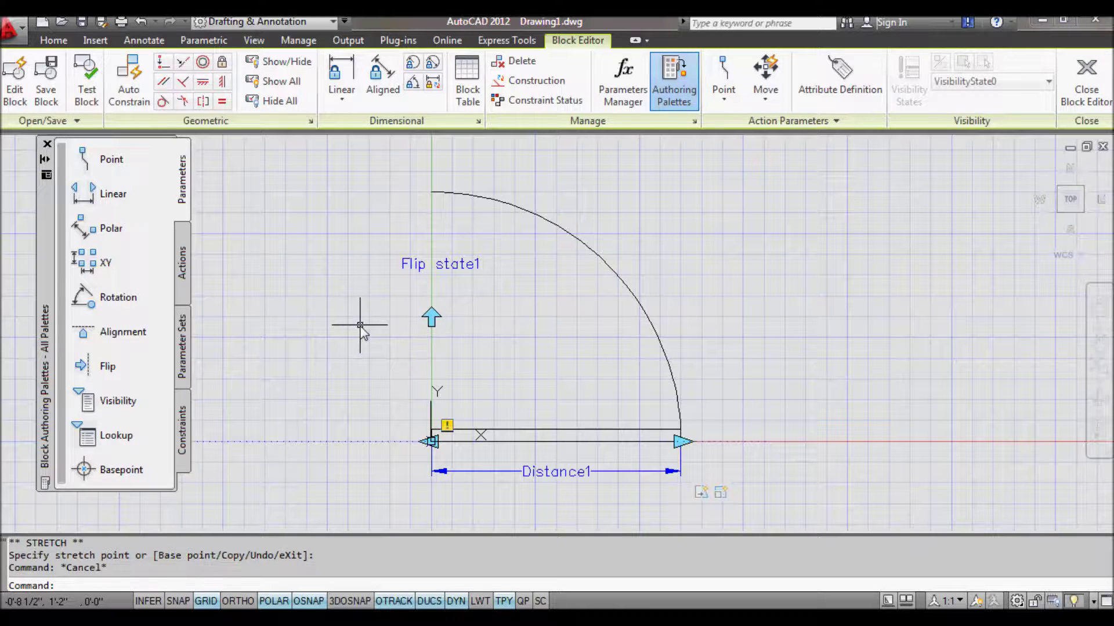
{"action": "left_click", "coordinate": [87, 372]}
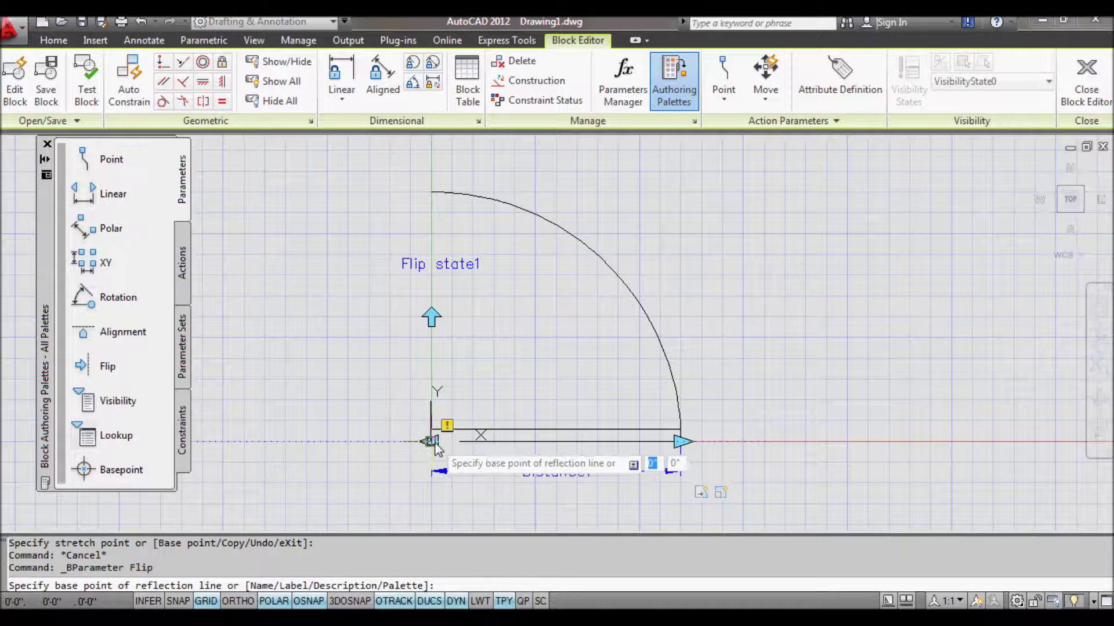
{"action": "left_click", "coordinate": [431, 442]}
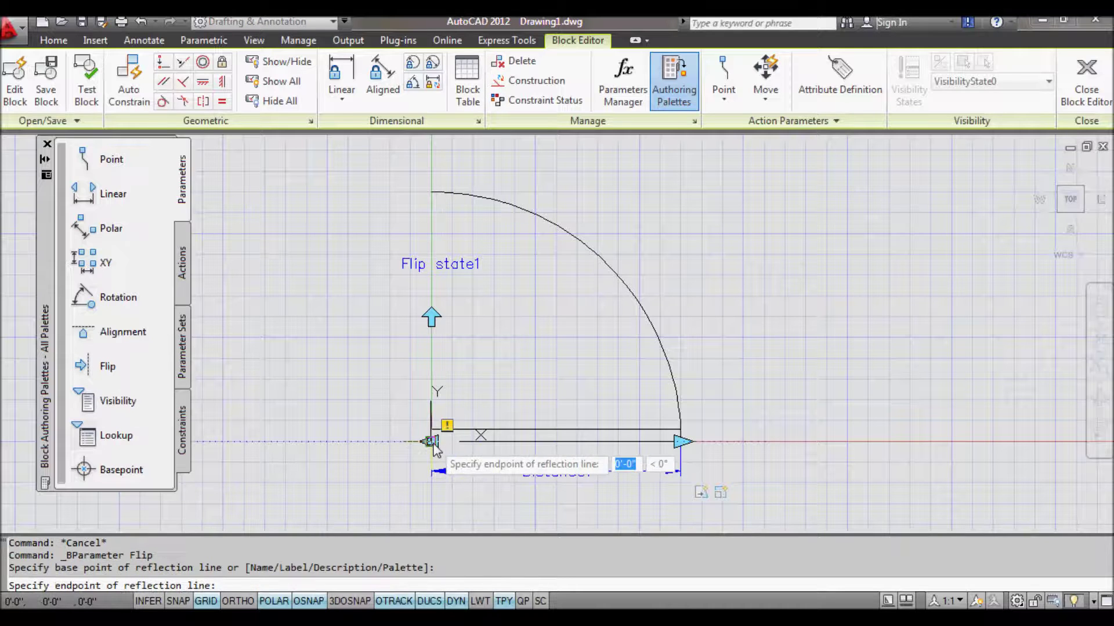
{"action": "left_click", "coordinate": [431, 363]}
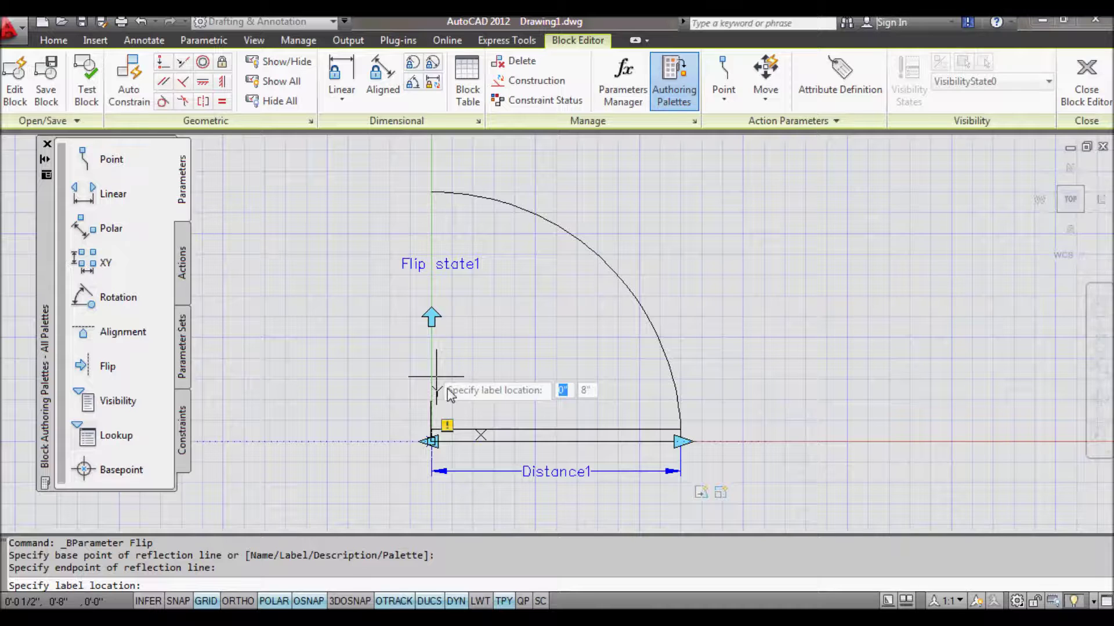
{"action": "left_click", "coordinate": [578, 422]}
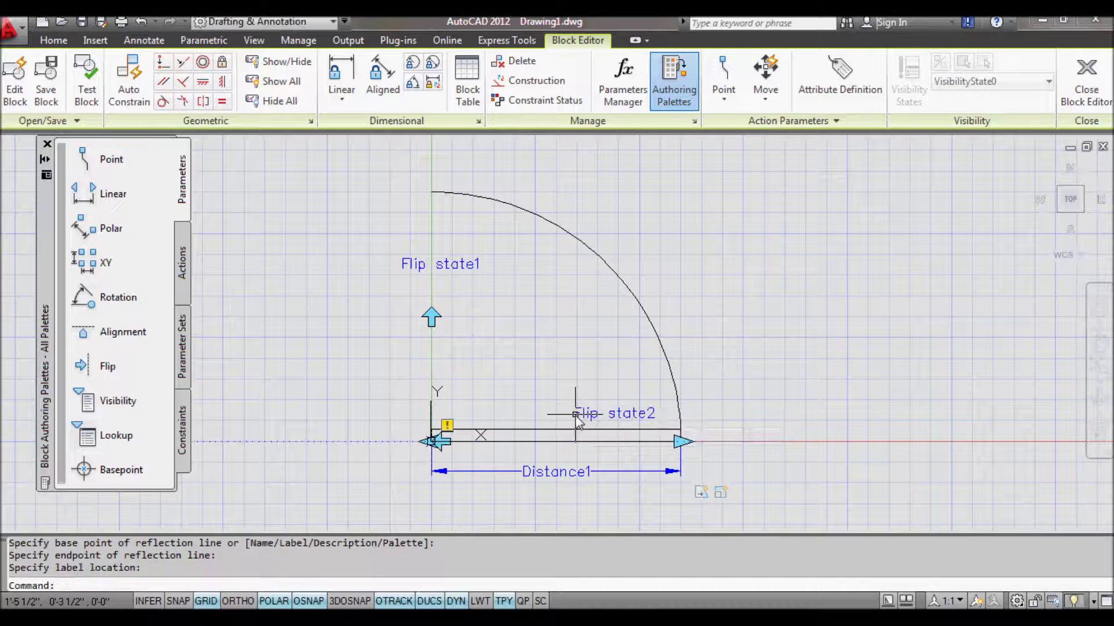
{"action": "left_click", "coordinate": [435, 450]}
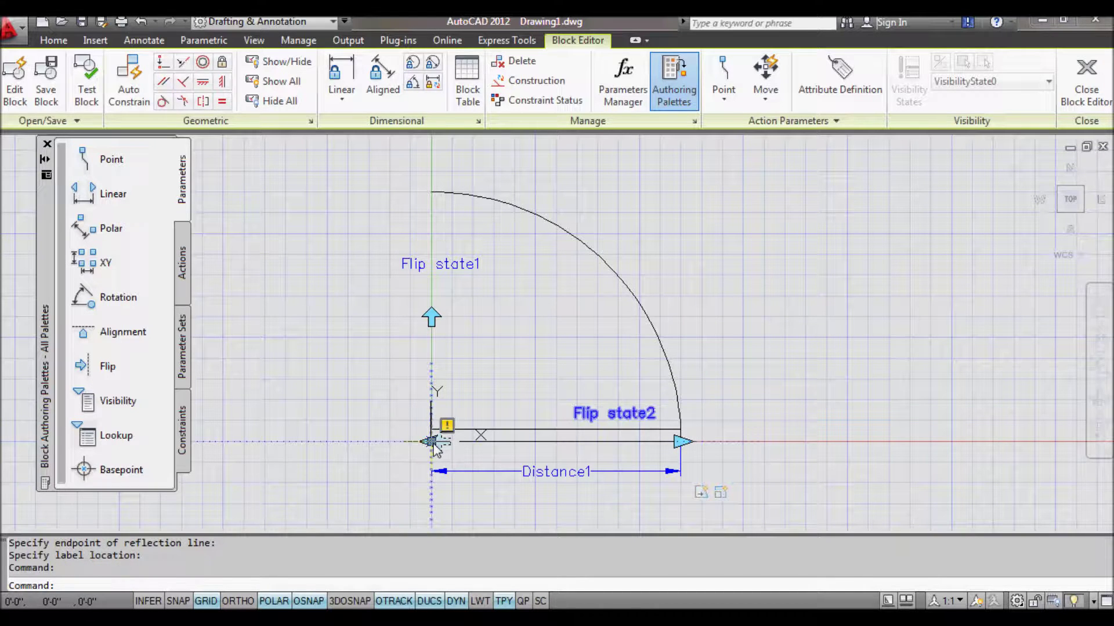
{"action": "left_click", "coordinate": [432, 442]}
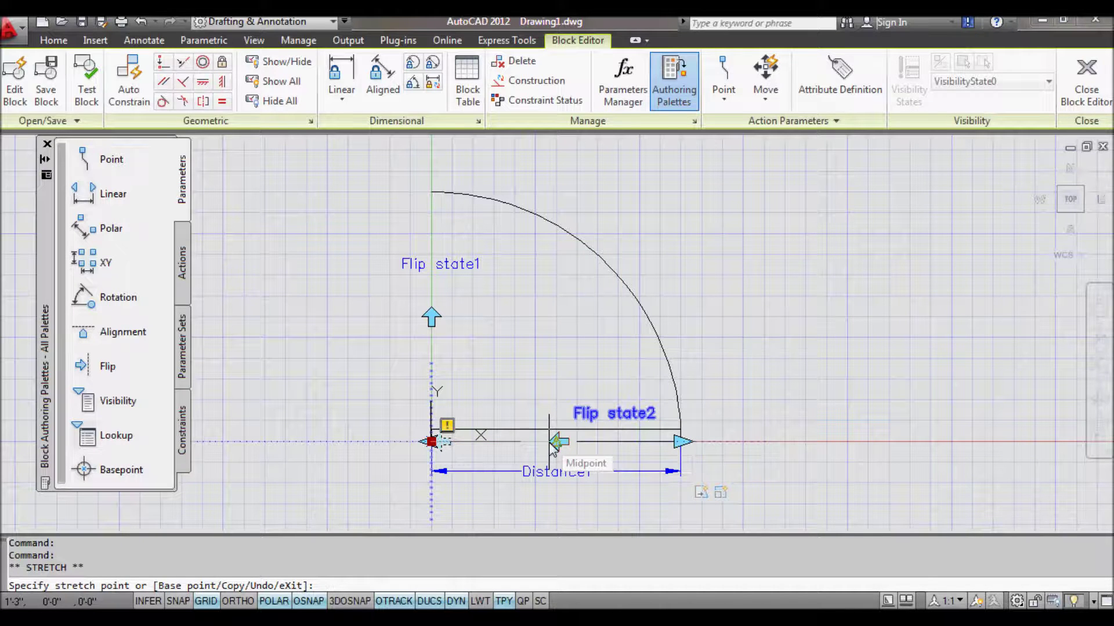
{"action": "key", "text": "Escape"}
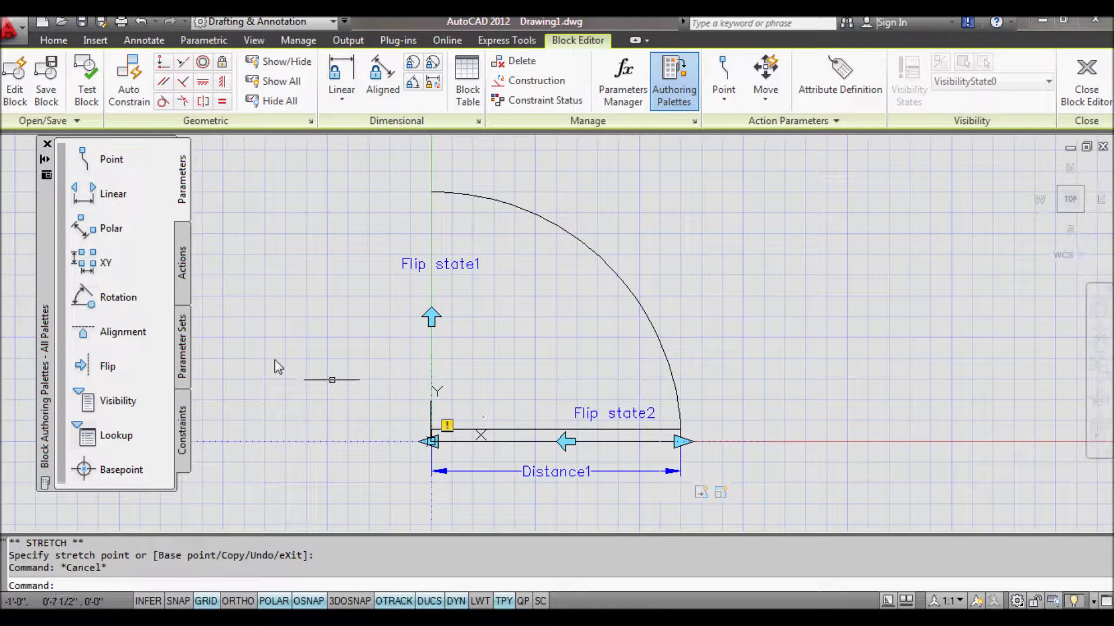
Step: Attach a Flip action to Flip state1, selecting all block objects with 'all'
{"action": "left_click", "coordinate": [183, 264]}
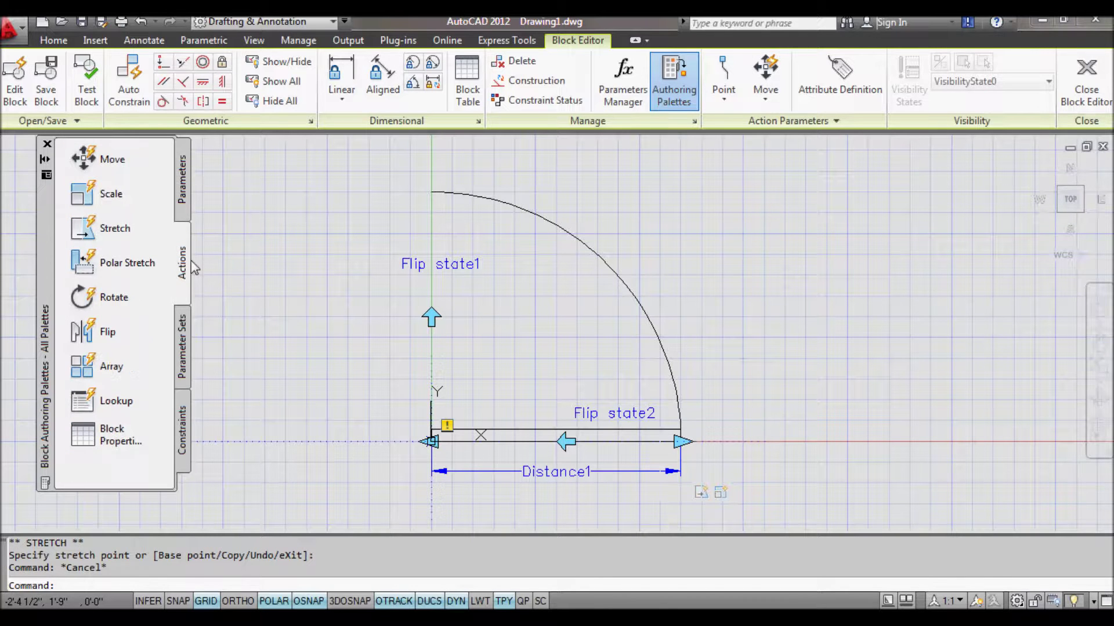
{"action": "left_click", "coordinate": [86, 333]}
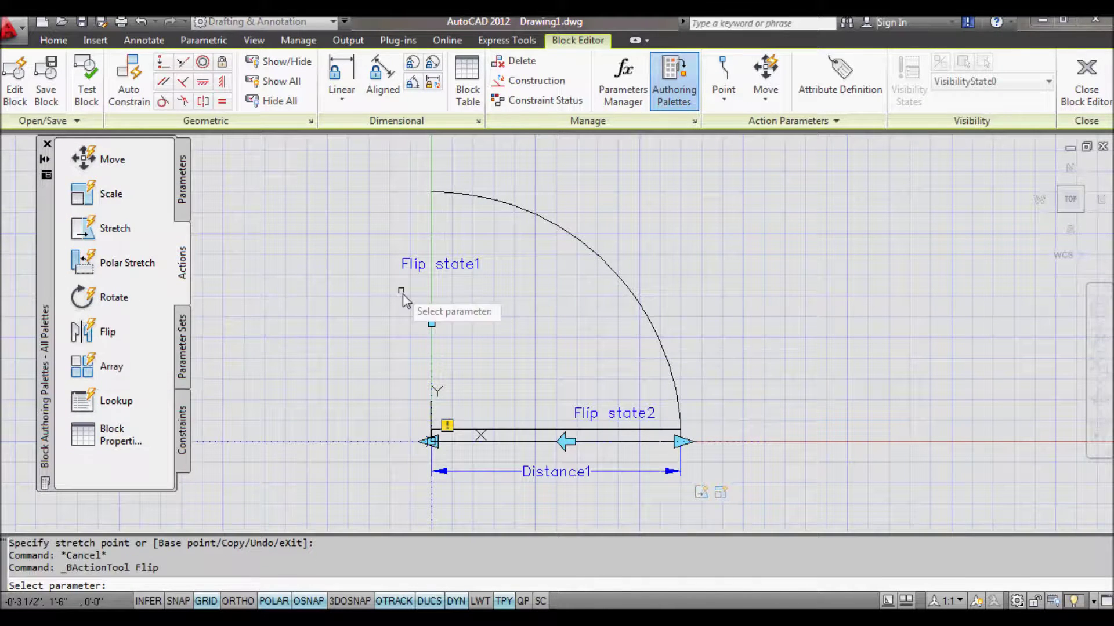
{"action": "left_click", "coordinate": [431, 320]}
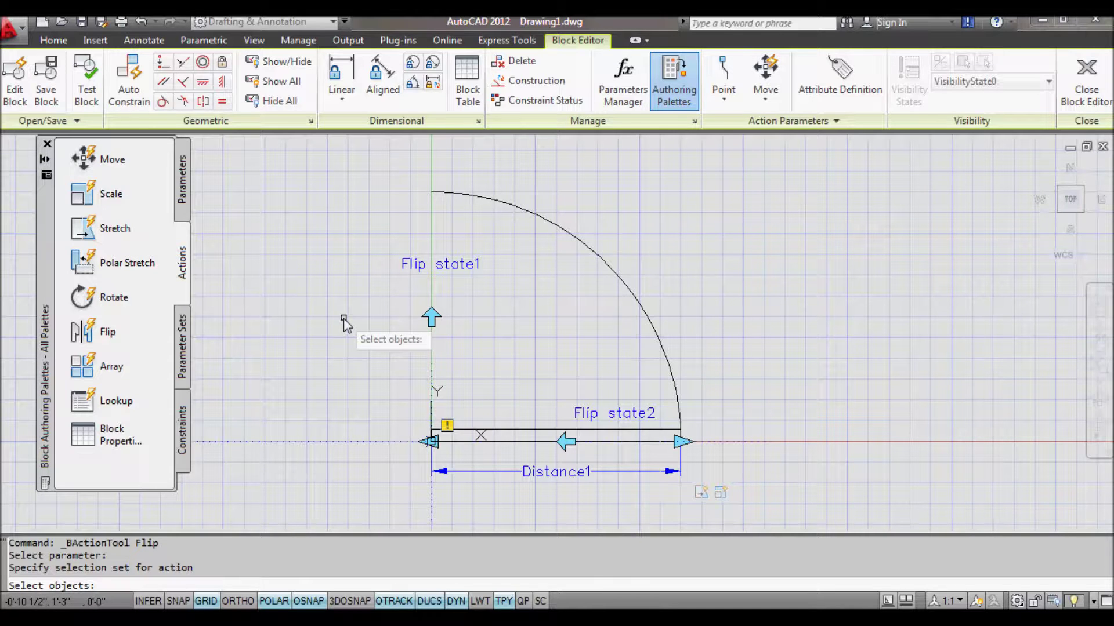
{"action": "type", "text": "all"}
{"action": "key", "text": "Return"}
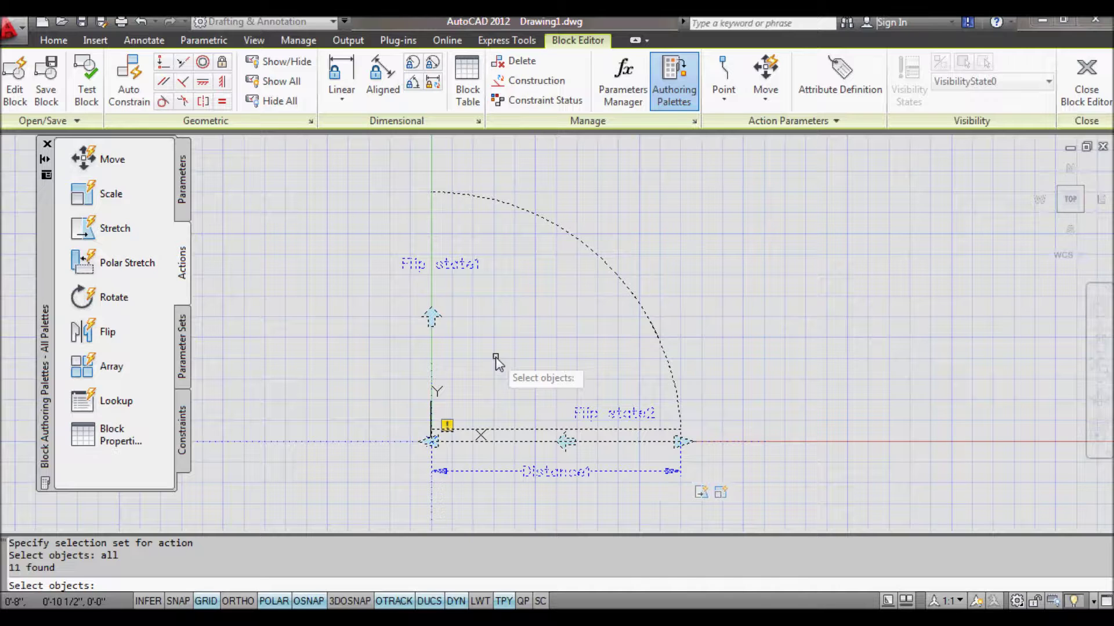
{"action": "key", "text": "Return"}
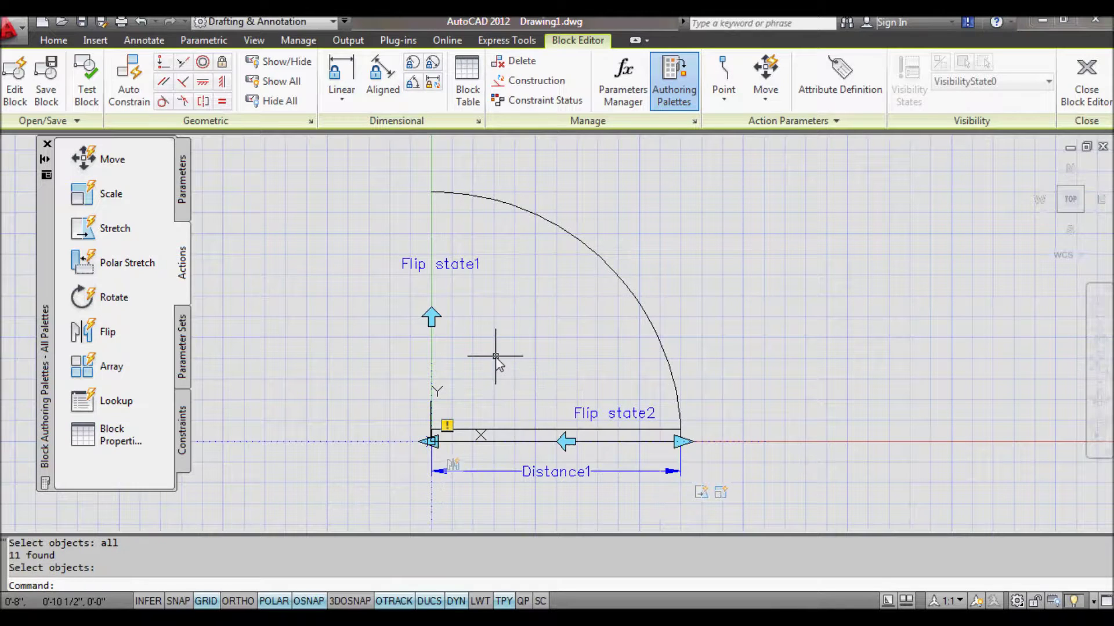
Step: Add a Flip action on Flip state2 that selects all 12 door objects
{"action": "left_click", "coordinate": [108, 334]}
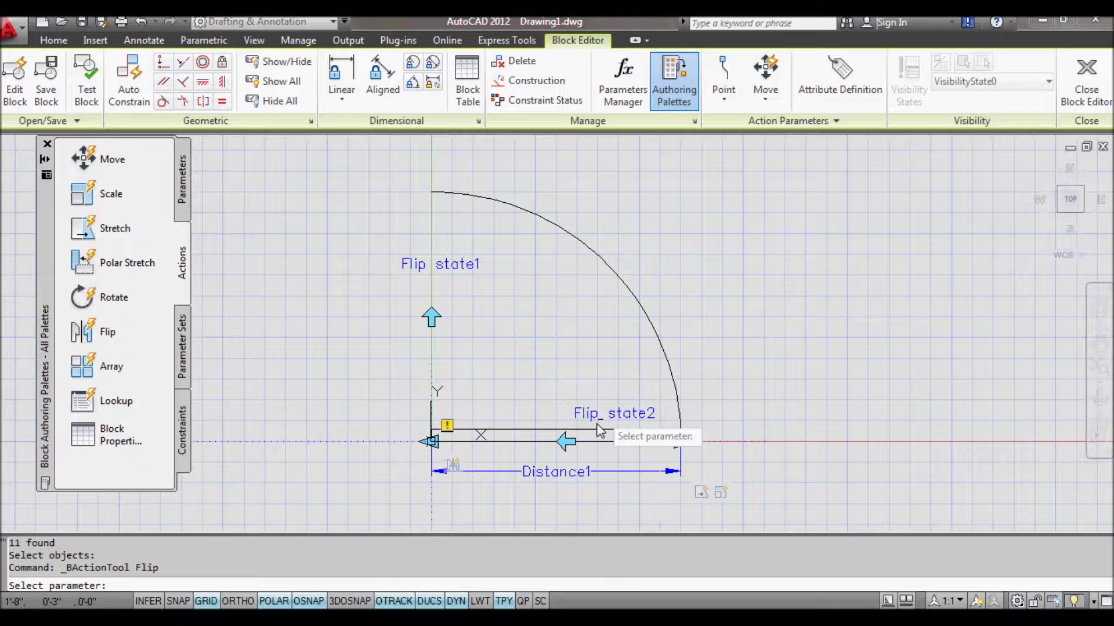
{"action": "left_click", "coordinate": [588, 441]}
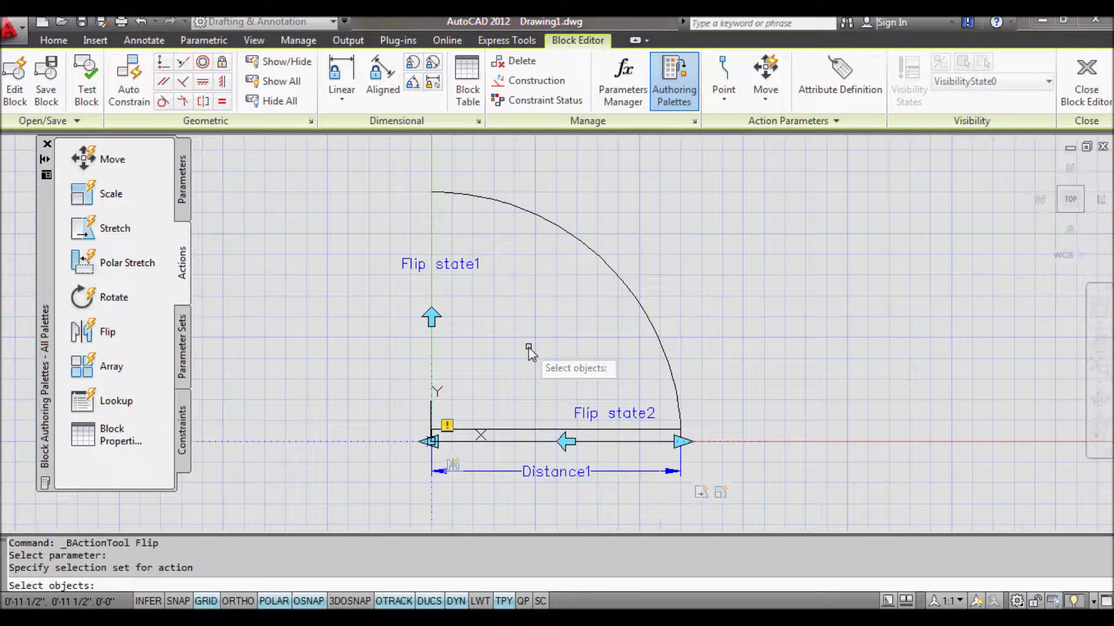
{"action": "type", "text": "all"}
{"action": "key", "text": "Return"}
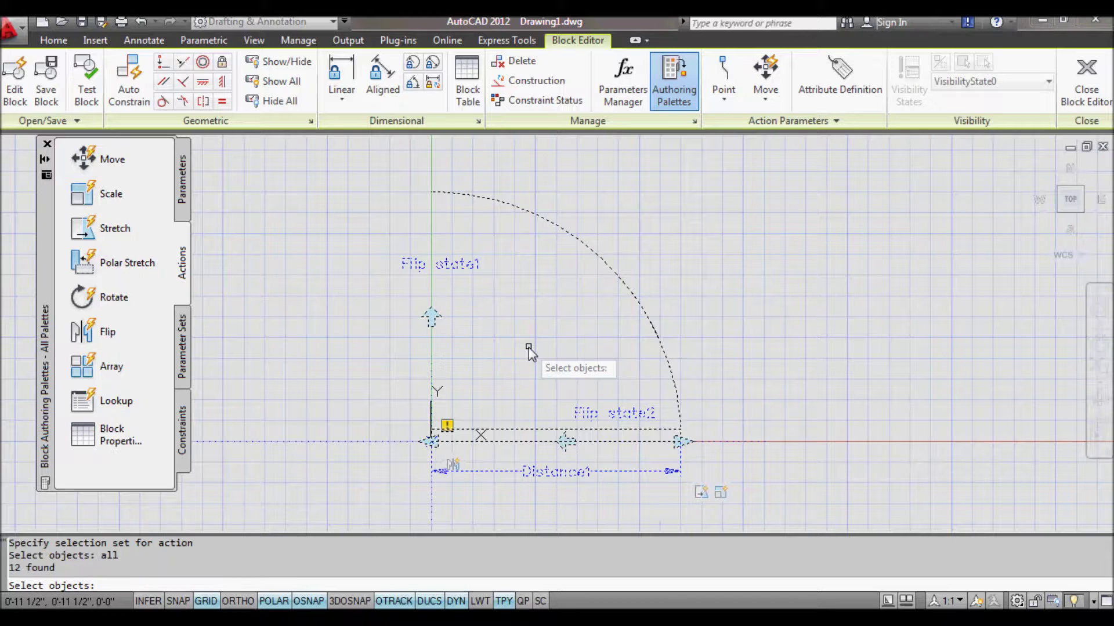
{"action": "key", "text": "Return"}
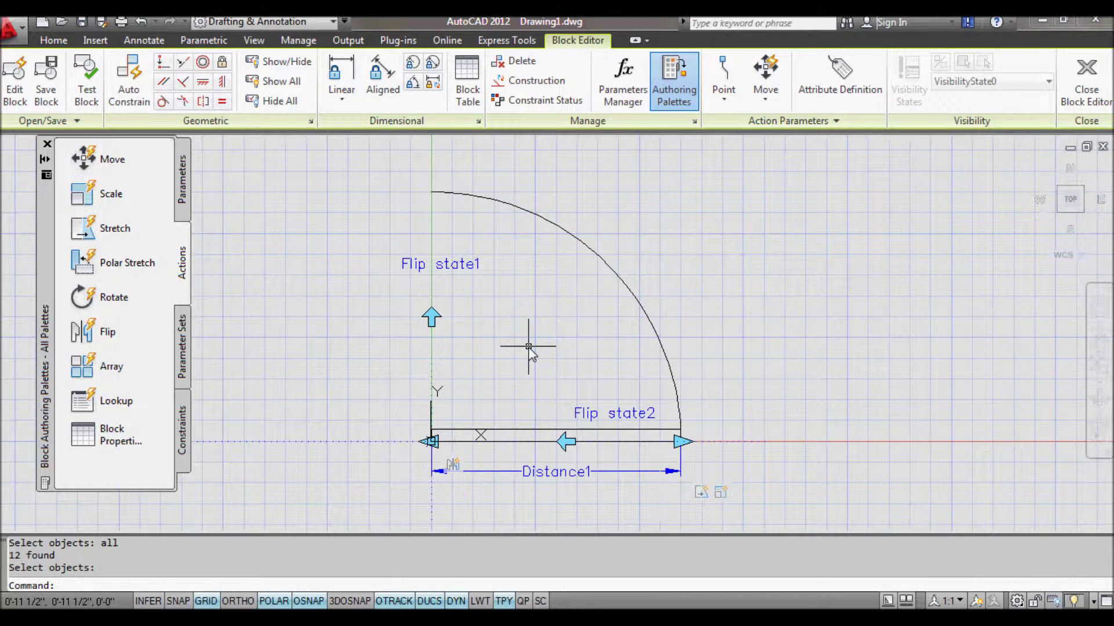
{"action": "left_click", "coordinate": [1085, 84]}
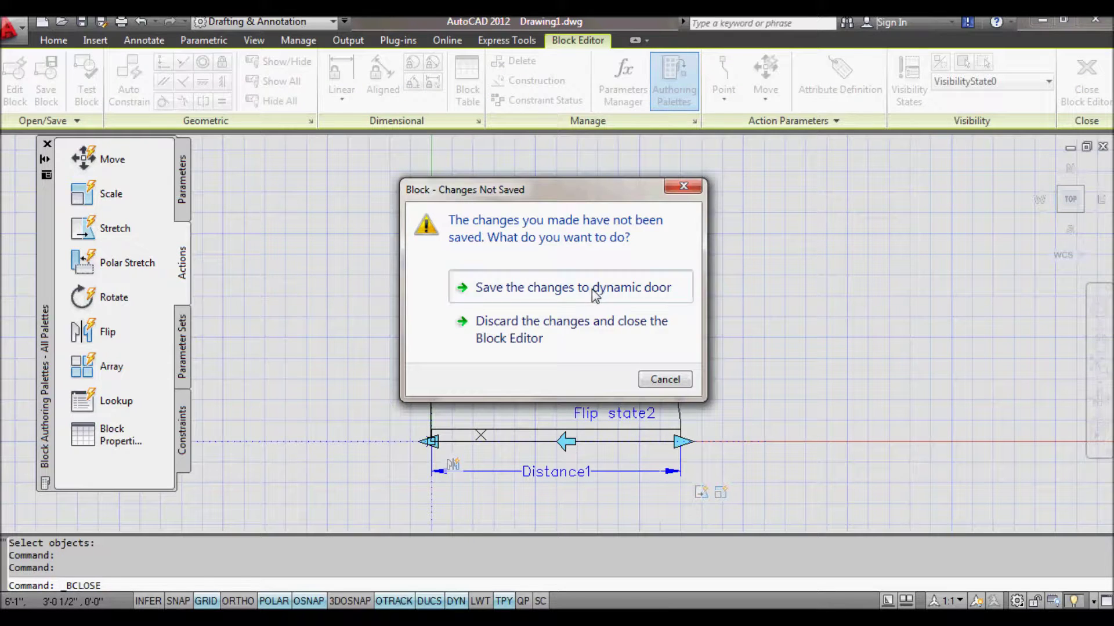
Step: Save the dynamic door changes, insert a copy in model space, and select it
{"action": "left_click", "coordinate": [597, 290]}
{"action": "left_click", "coordinate": [684, 84]}
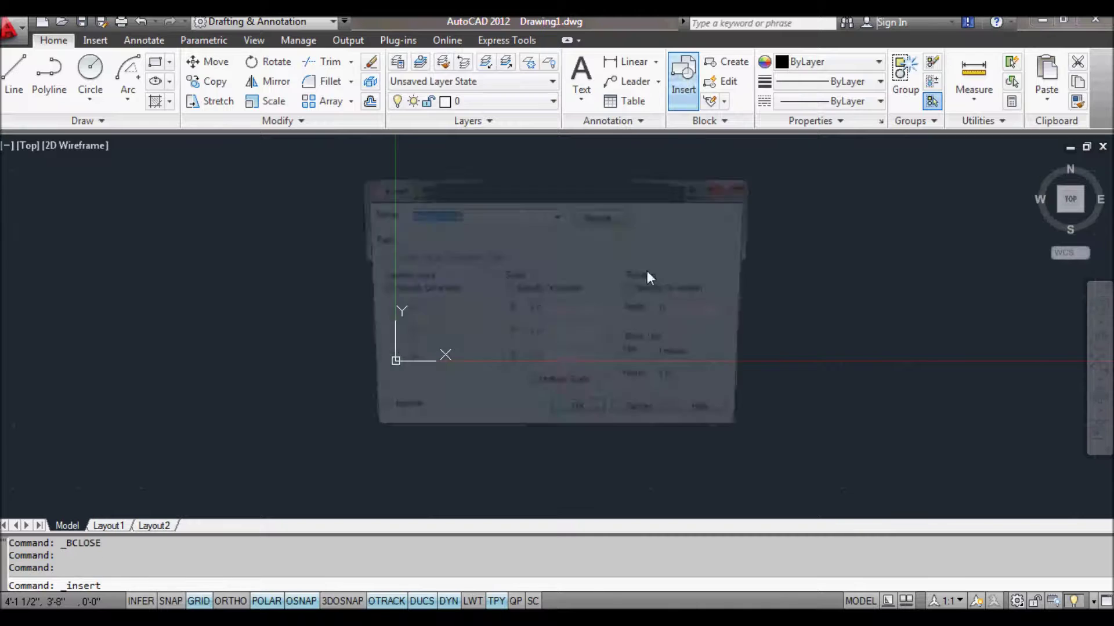
{"action": "left_click", "coordinate": [581, 430]}
{"action": "left_click", "coordinate": [548, 375]}
{"action": "left_click", "coordinate": [692, 398]}
{"action": "left_click", "coordinate": [659, 355]}
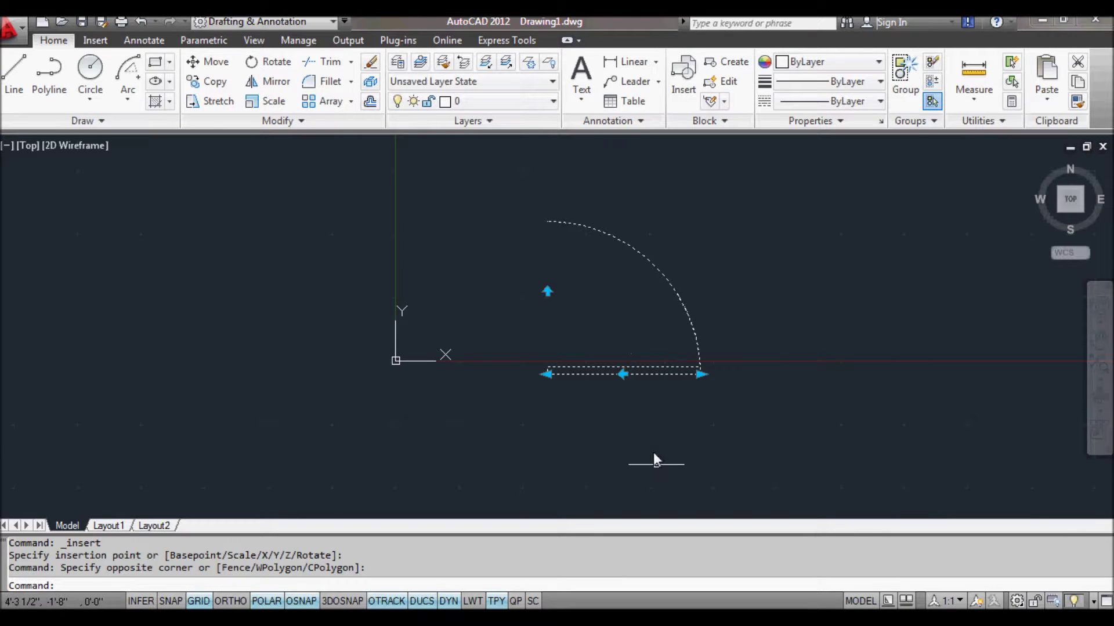
Step: Flip the inserted door left and back, then its swing below and back above the wall
{"action": "left_click", "coordinate": [623, 374]}
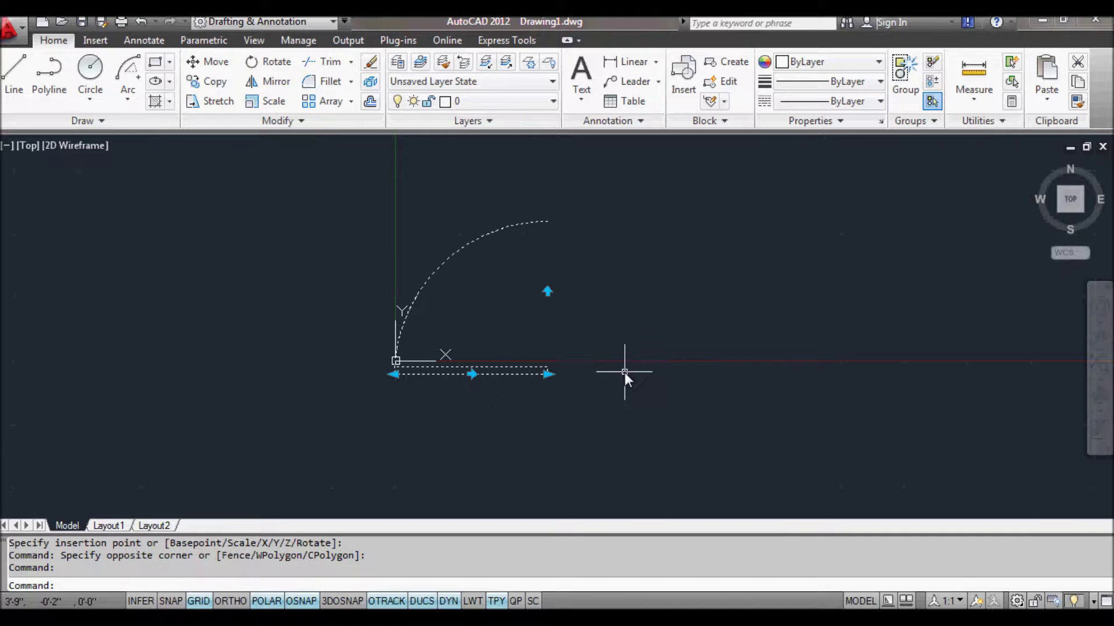
{"action": "left_click", "coordinate": [473, 374]}
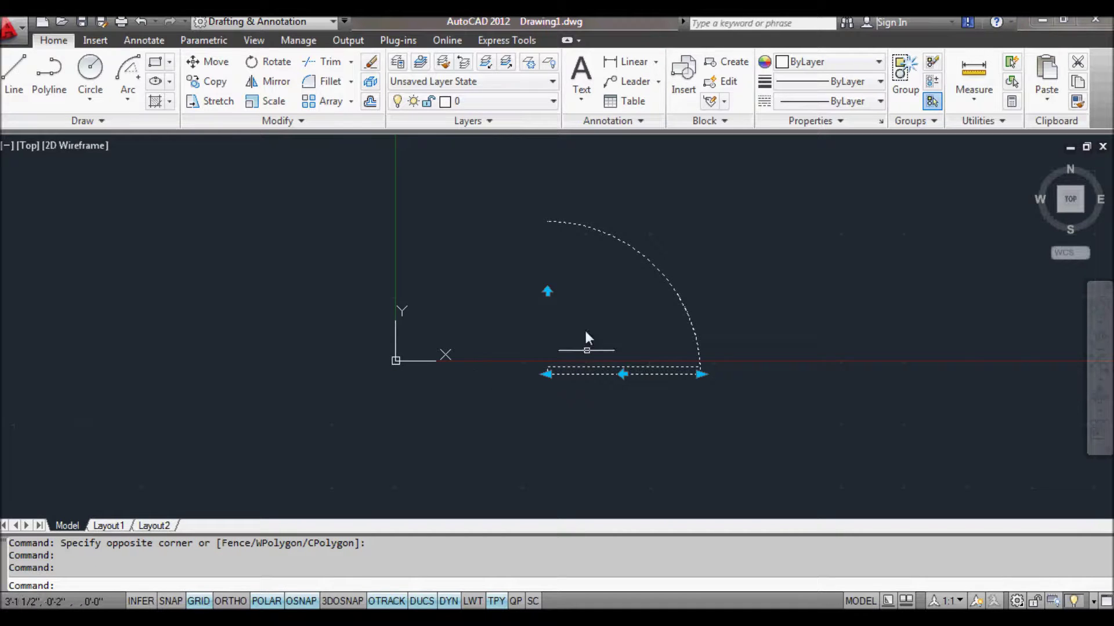
{"action": "left_click", "coordinate": [548, 290]}
{"action": "left_click", "coordinate": [547, 457]}
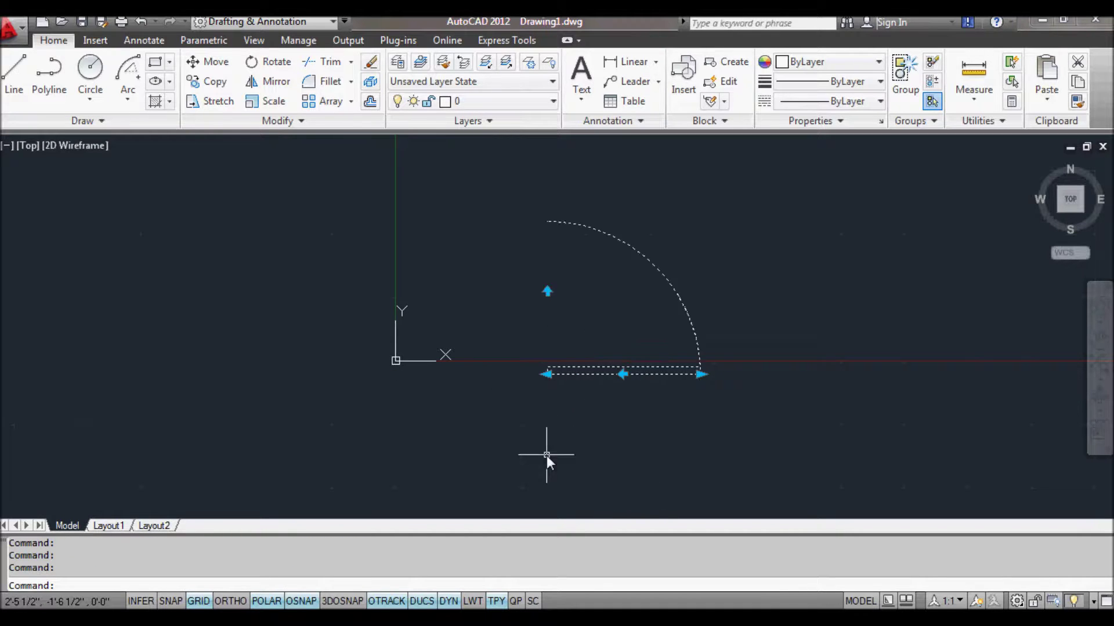
Step: Stretch the door to 3'-6" wide and retest both flips, ending in the original orientation
{"action": "left_click", "coordinate": [700, 375]}
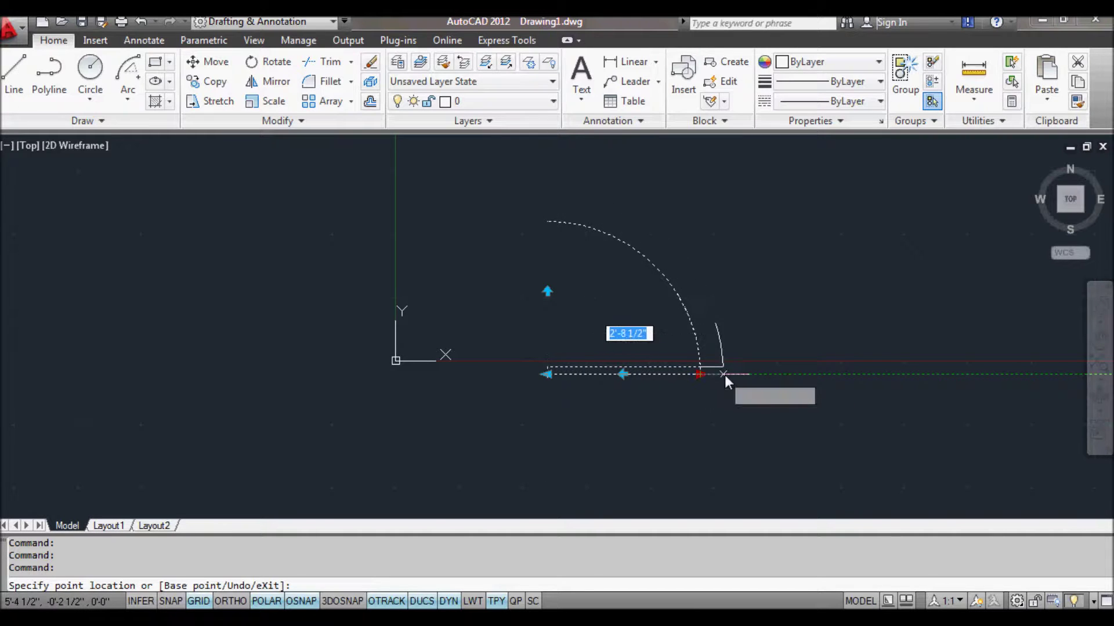
{"action": "left_click", "coordinate": [760, 373]}
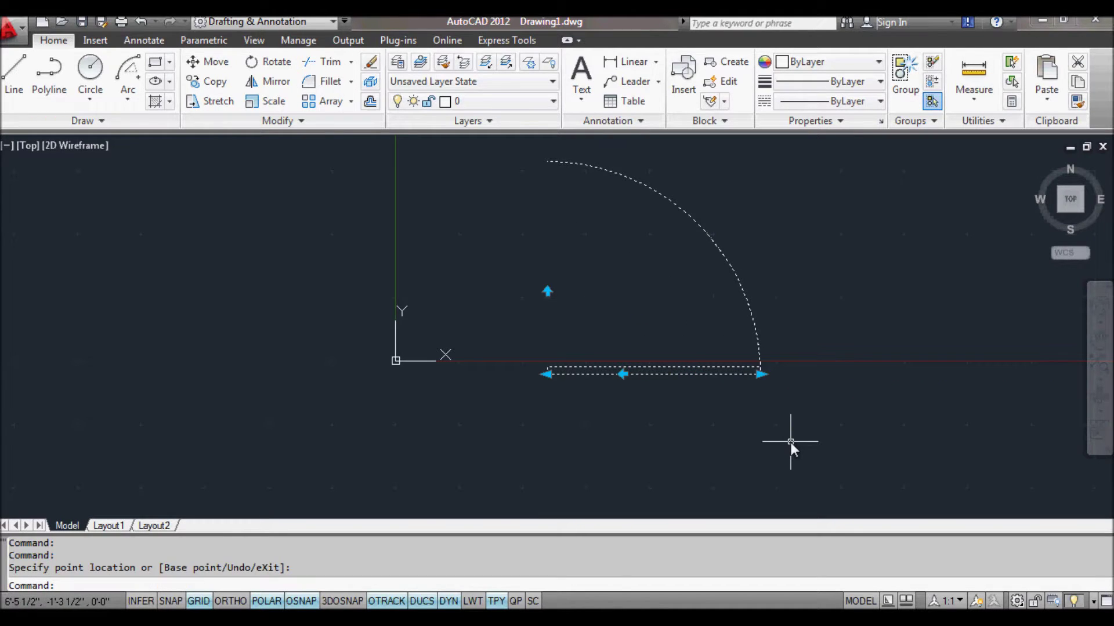
{"action": "left_click", "coordinate": [624, 377]}
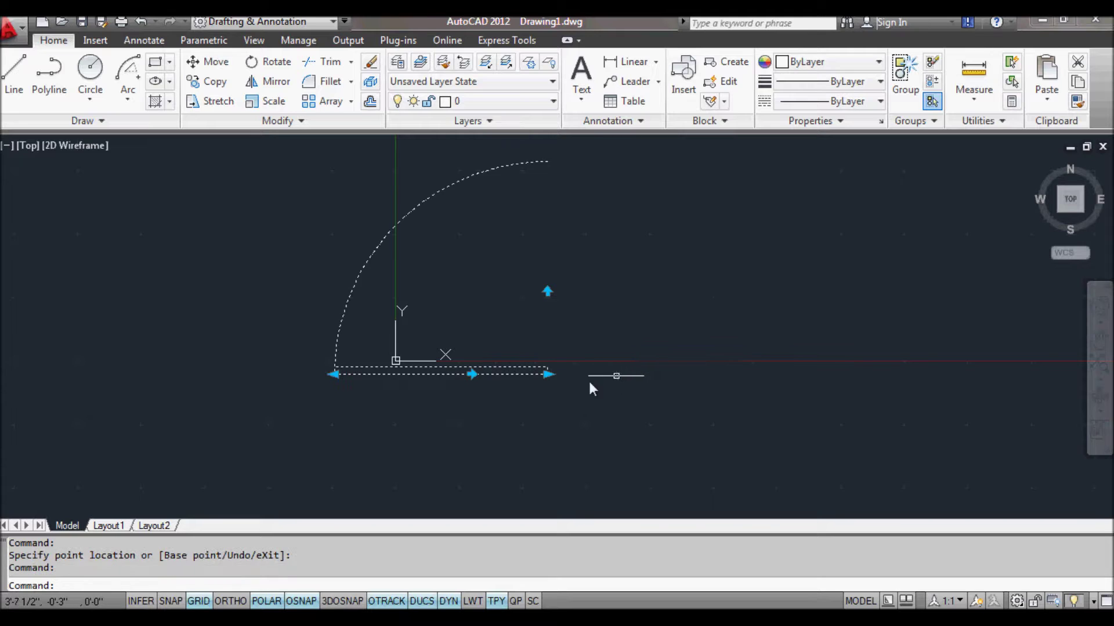
{"action": "left_click", "coordinate": [547, 374]}
{"action": "left_click", "coordinate": [546, 291]}
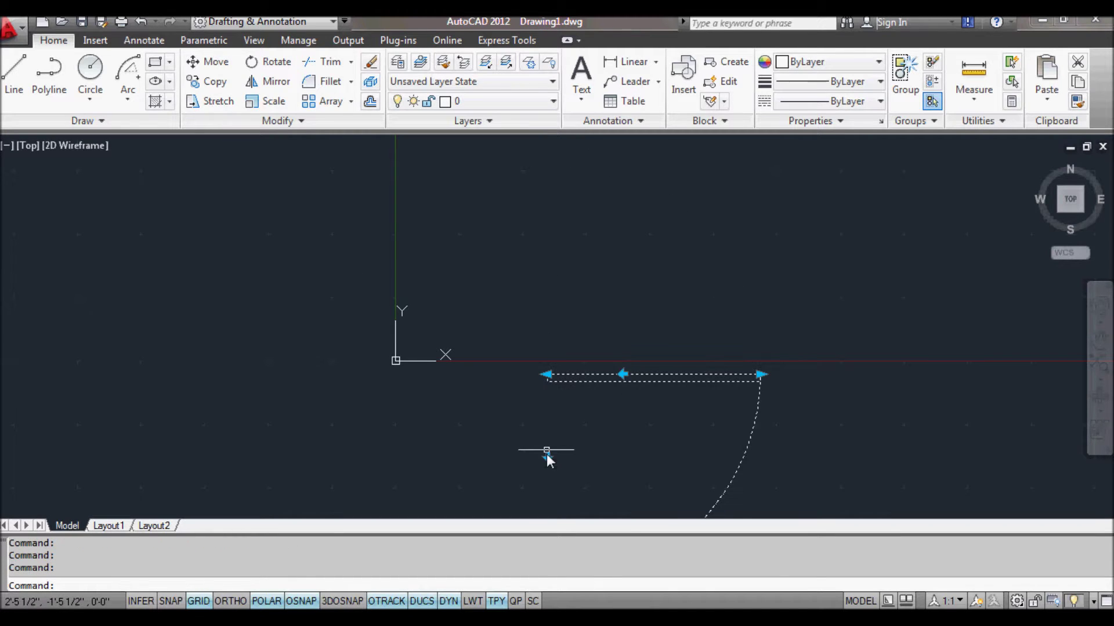
{"action": "left_click", "coordinate": [547, 457]}
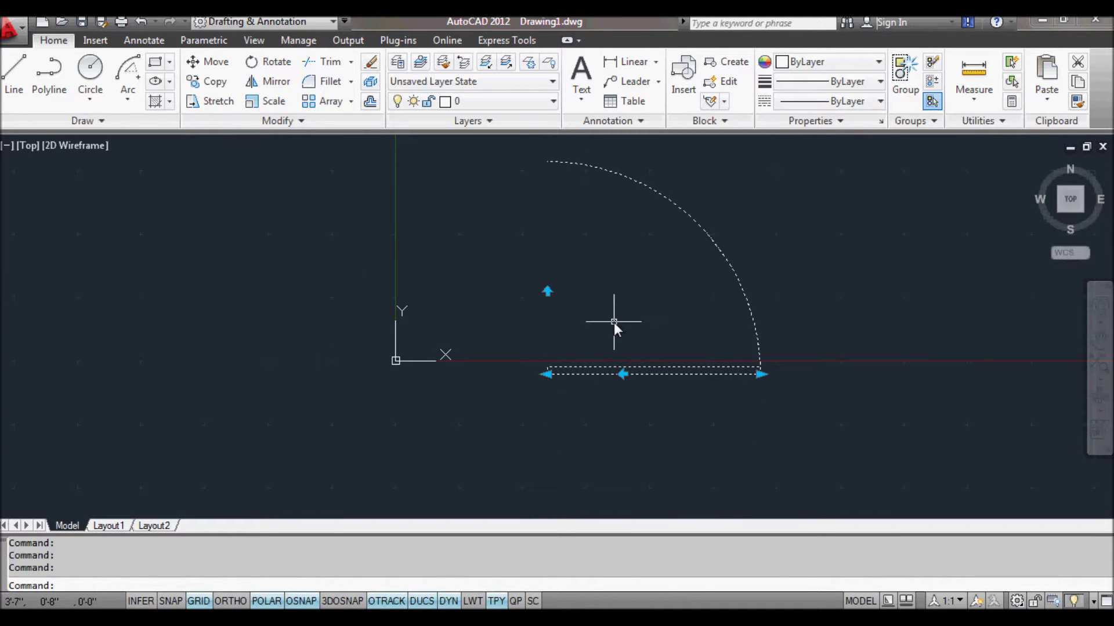